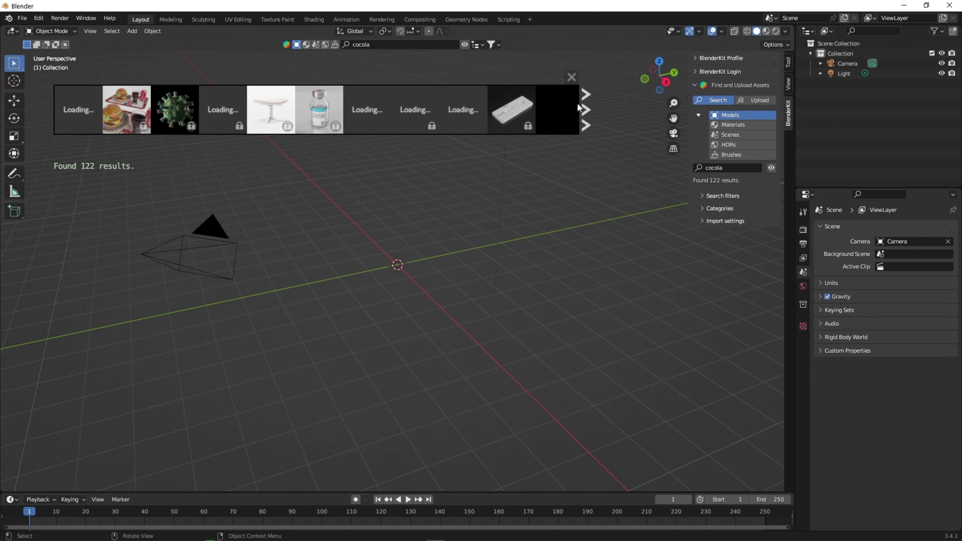
Import the "Cocacola can" model from the "cocola" search results at the scene origin.
mouse_move(366, 115)
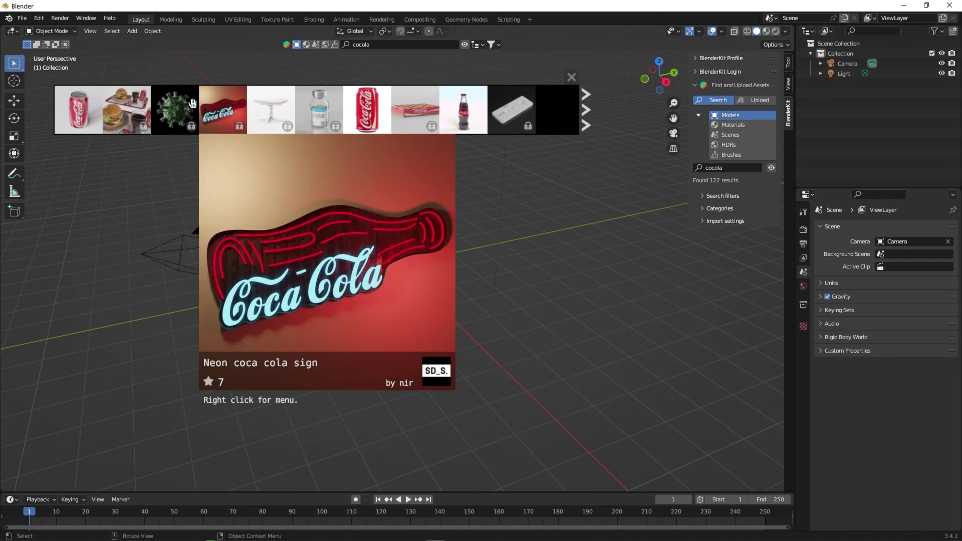
mouse_move(76, 99)
mouse_move(463, 127)
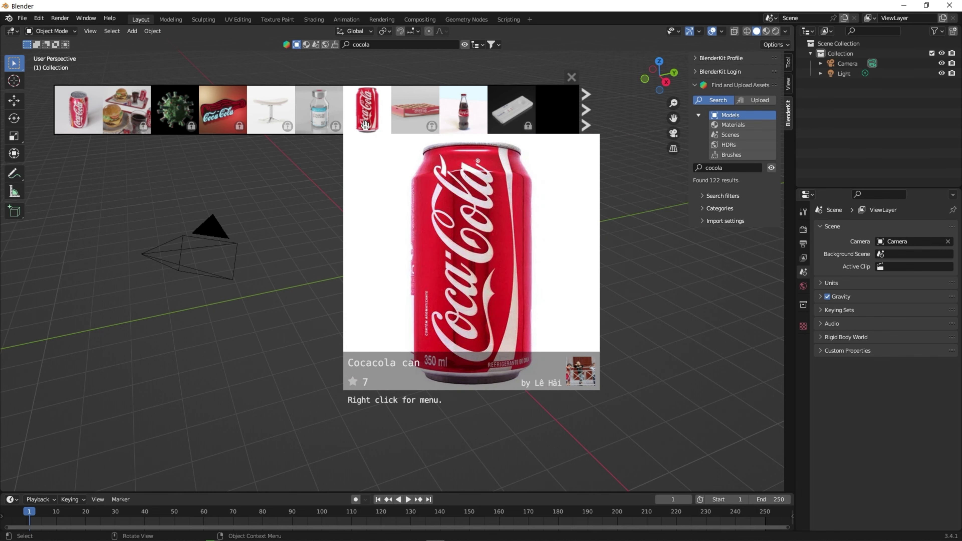
click(367, 108)
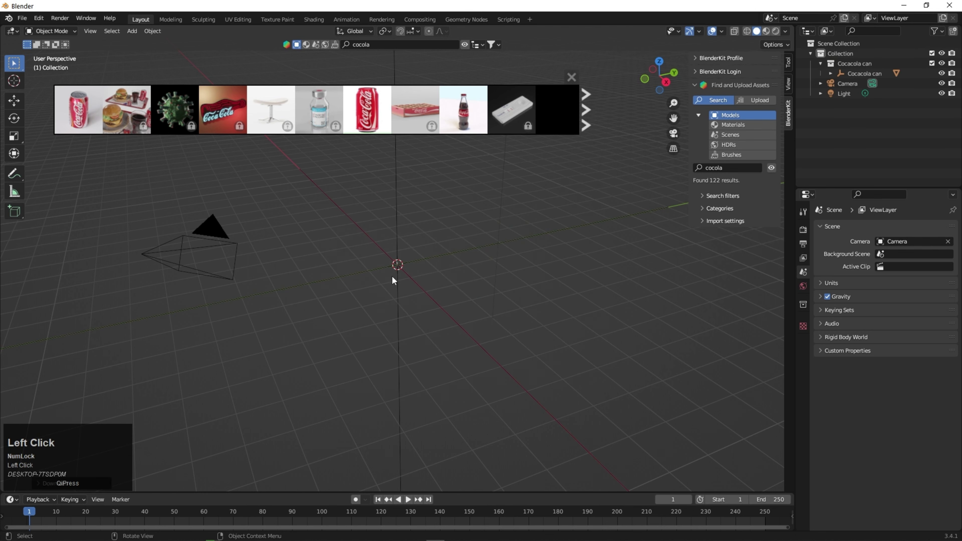
scroll(403, 270, up, 10)
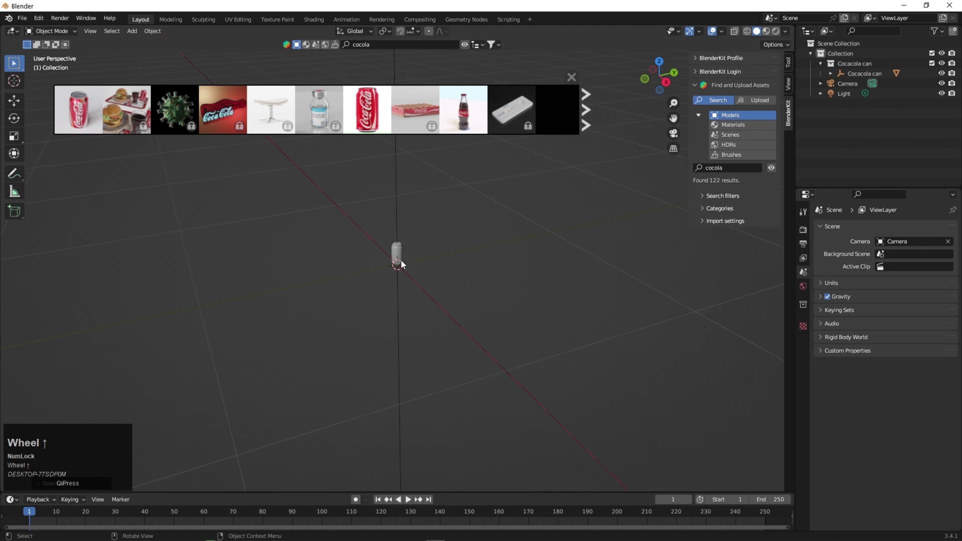
scroll(403, 243, down, 5)
middle_drag(410, 215, 434, 253)
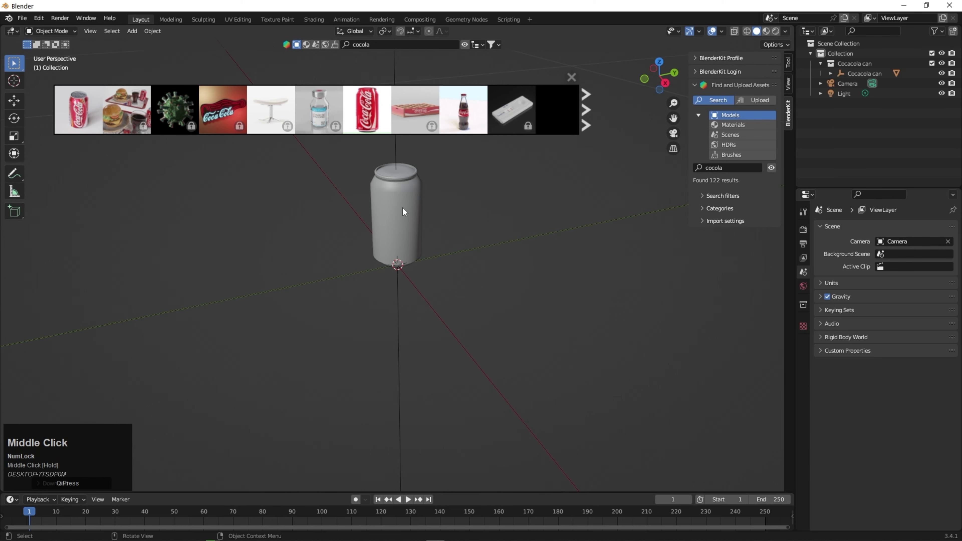
scroll(428, 208, up, 2)
scroll(428, 208, down, 4)
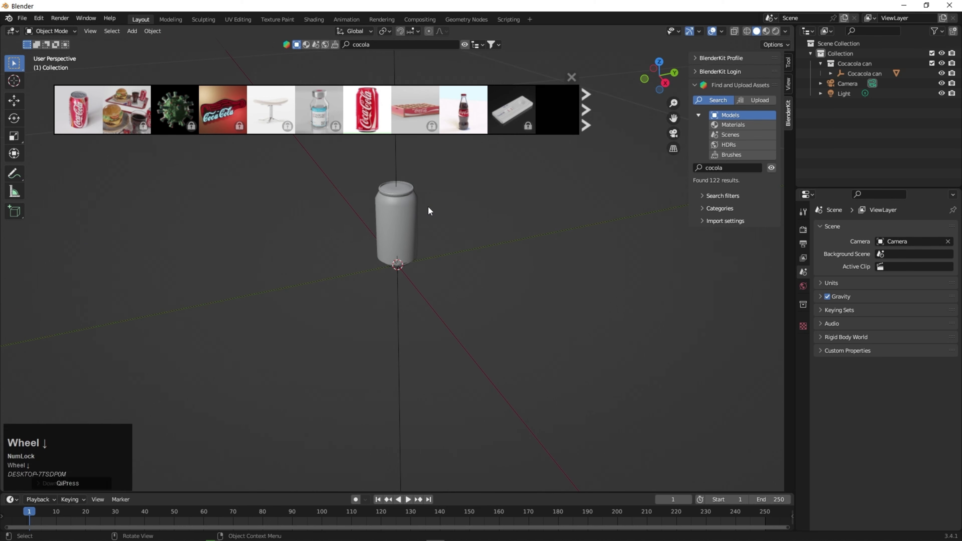
scroll(429, 207, up, 4)
scroll(427, 210, down, 4)
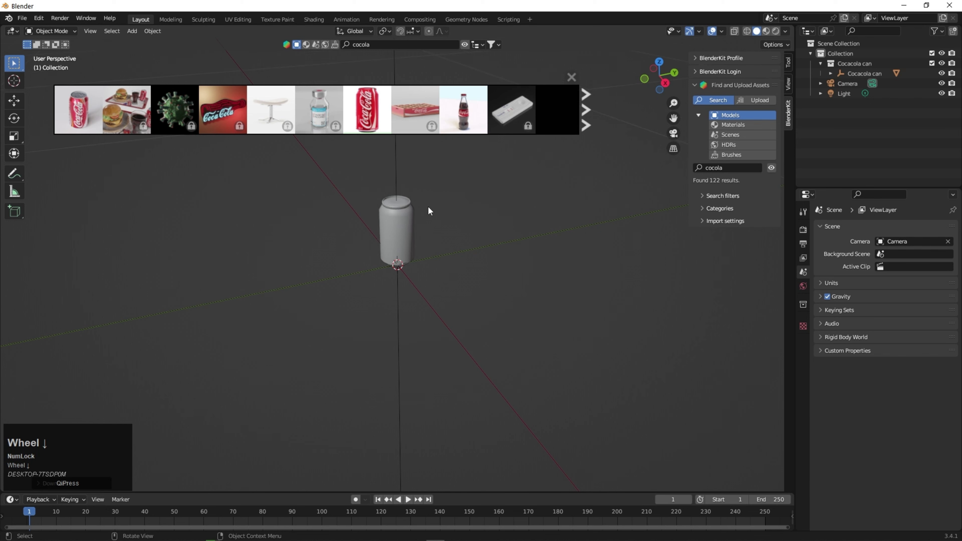
middle_drag(467, 214, 487, 232)
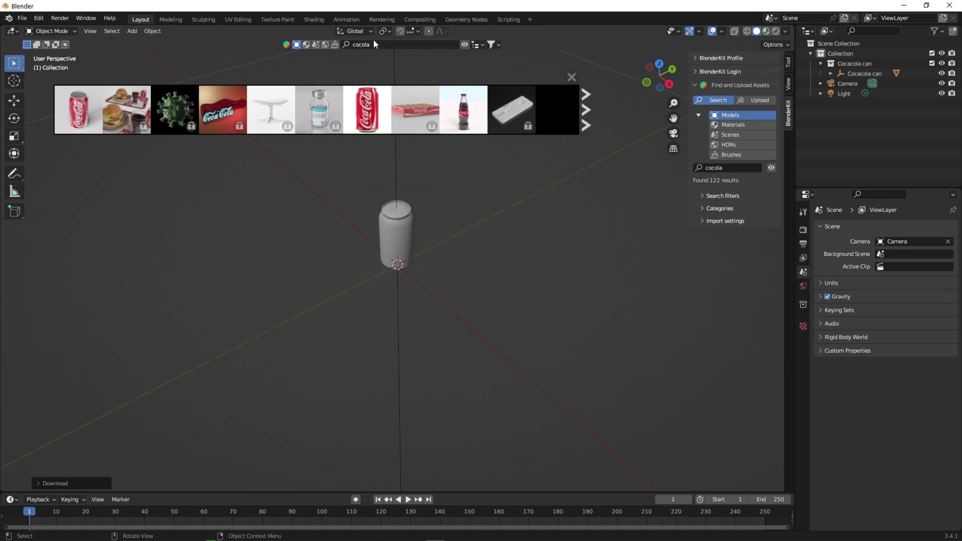
Search the model library for "table" and browse through several pages of the results.
click(375, 41)
text(t)
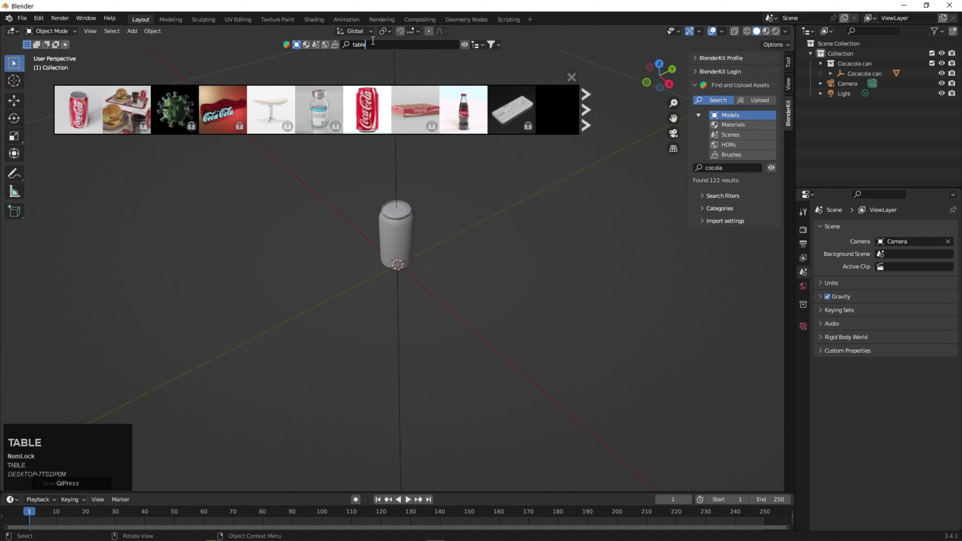
text(able)
key(Return)
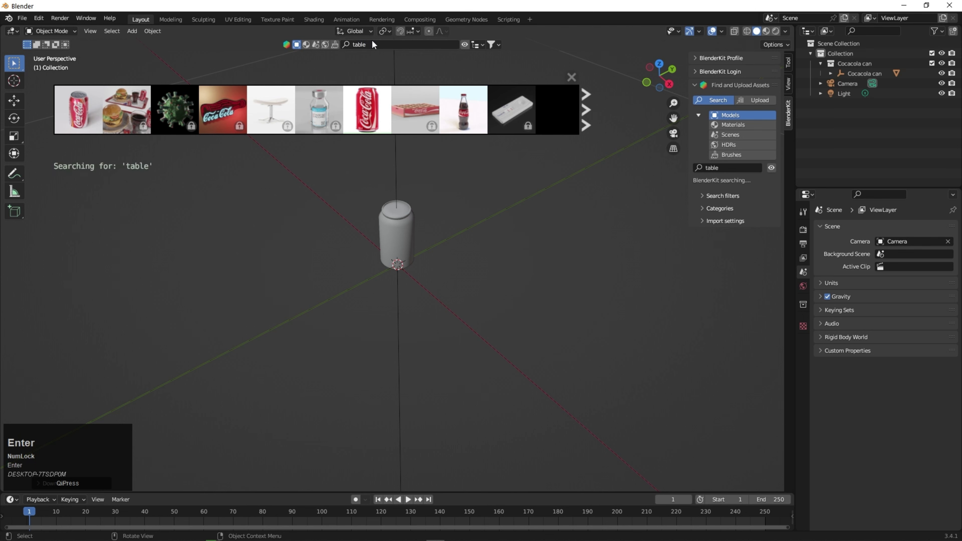
click(373, 40)
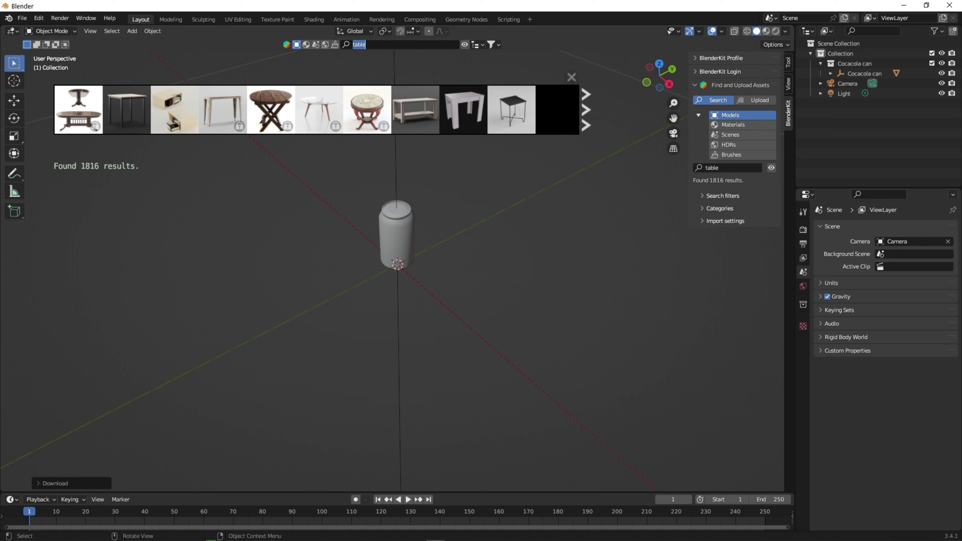
click(587, 111)
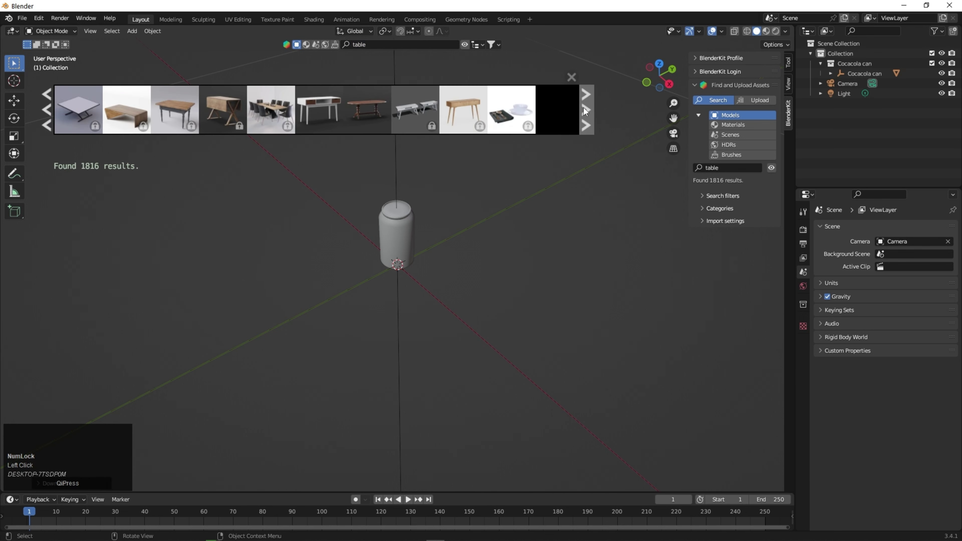
click(587, 111)
mouse_move(357, 119)
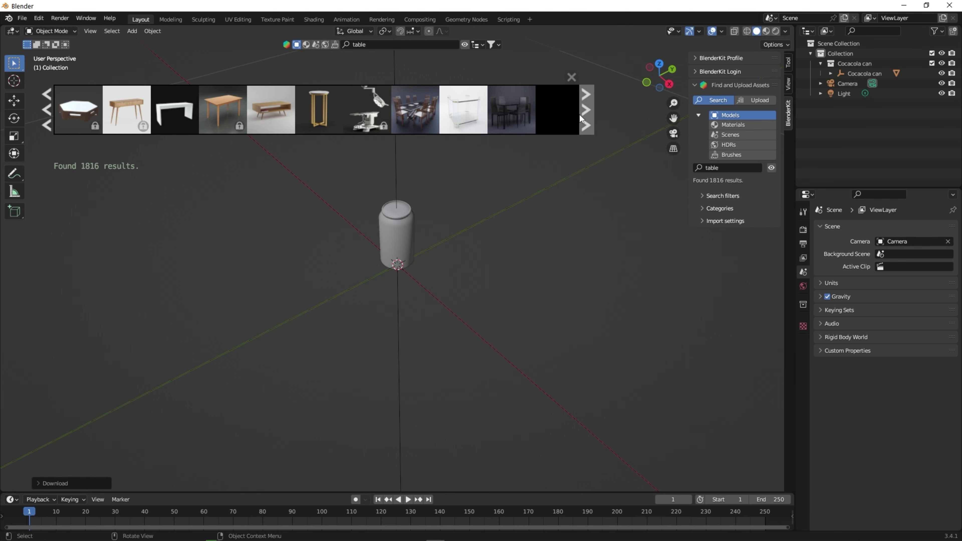
mouse_move(418, 106)
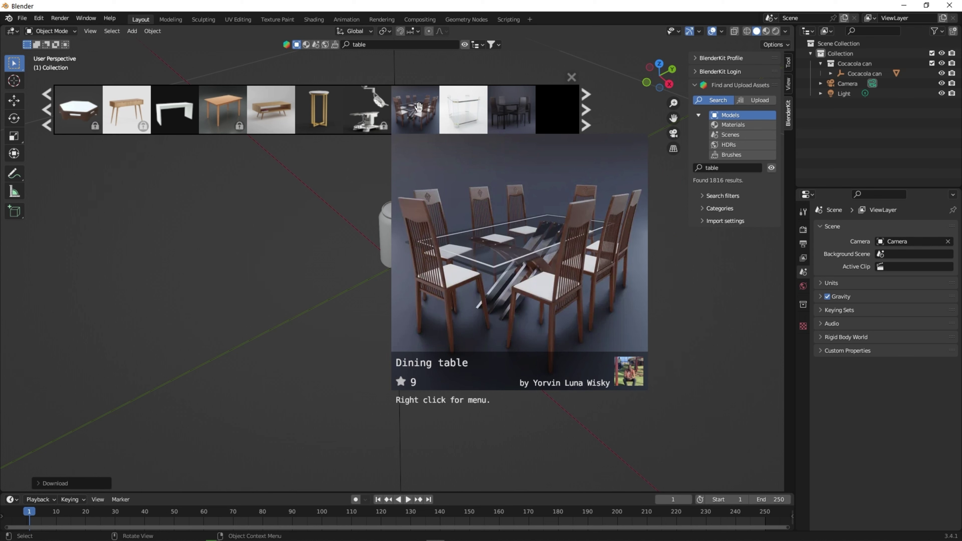
click(587, 106)
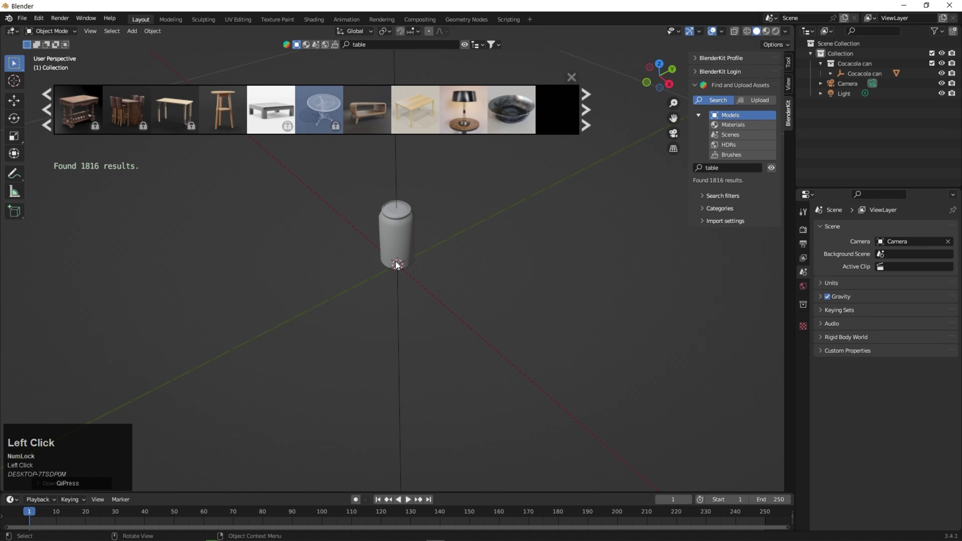
Place the 3D cursor on the ground well away from the can, near the Y axis on its positive side.
click(16, 82)
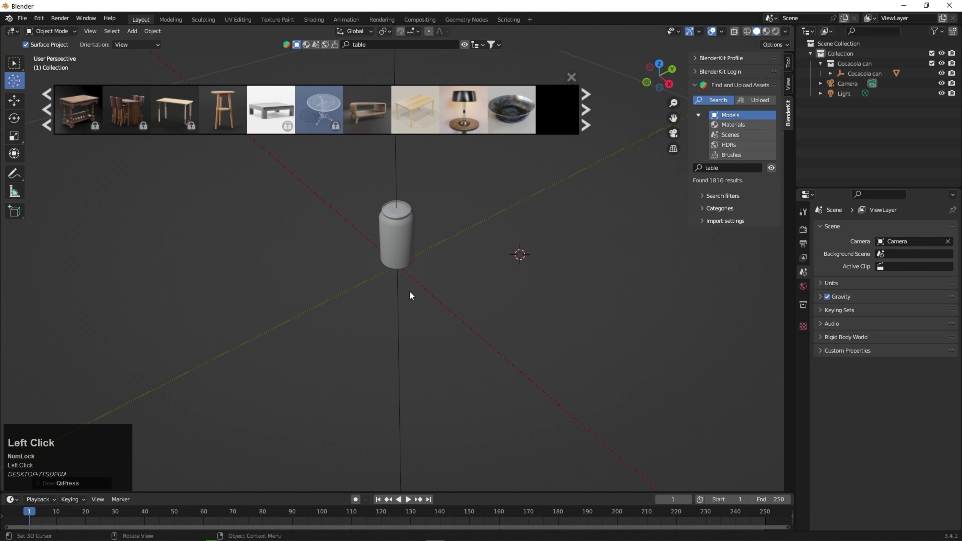
scroll(410, 292, down, 3)
middle_drag(451, 268, 436, 281)
scroll(436, 282, down, 4)
click(600, 236)
click(619, 207)
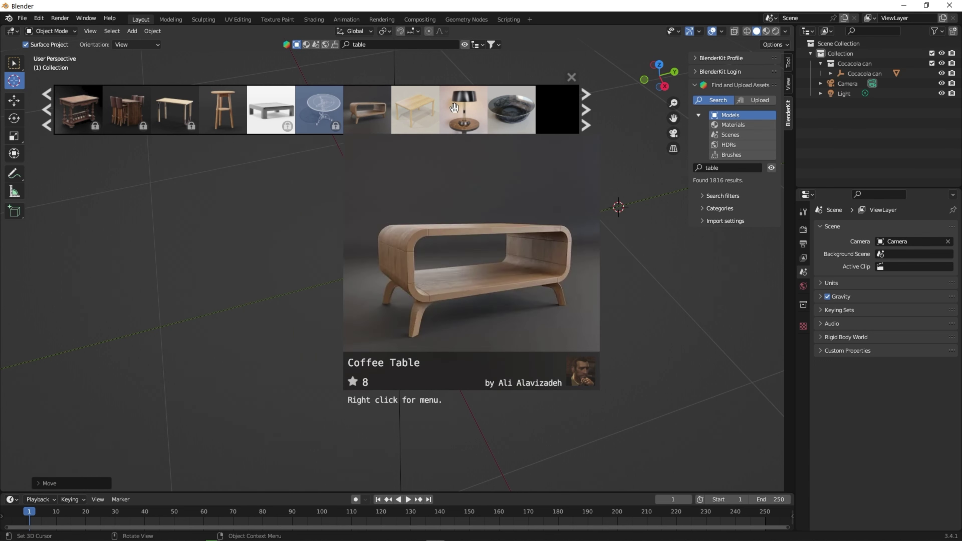
Browse further table results and import the round "Wooden table" model at the 3D cursor.
mouse_move(419, 111)
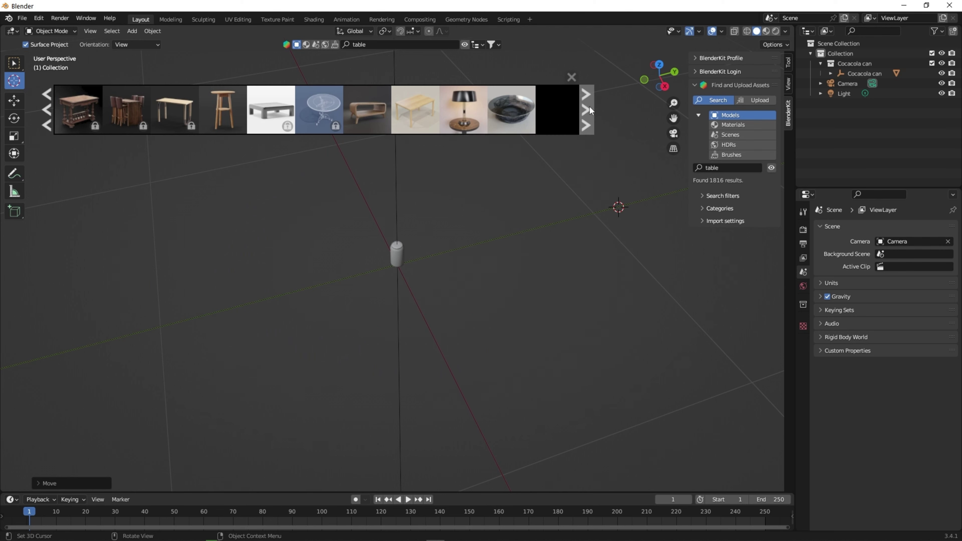
click(588, 109)
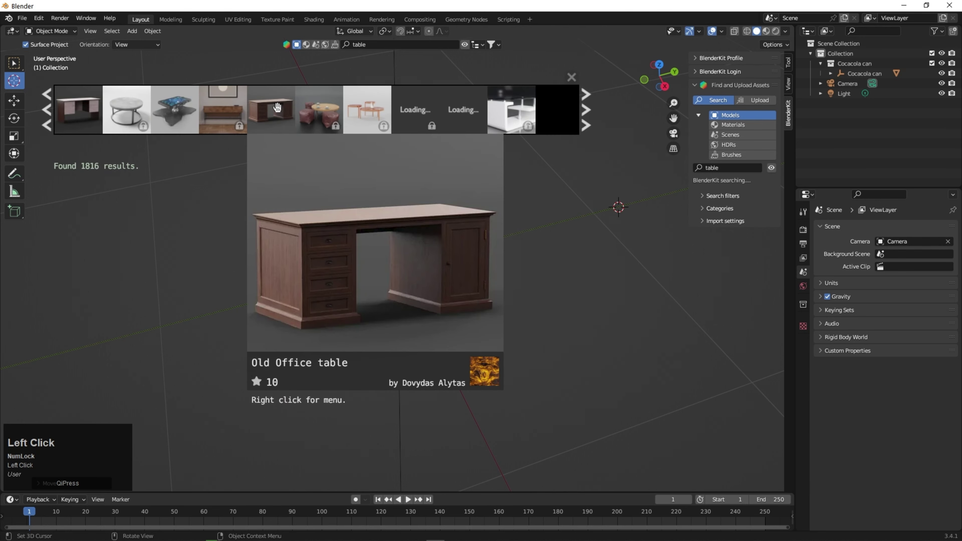
click(588, 126)
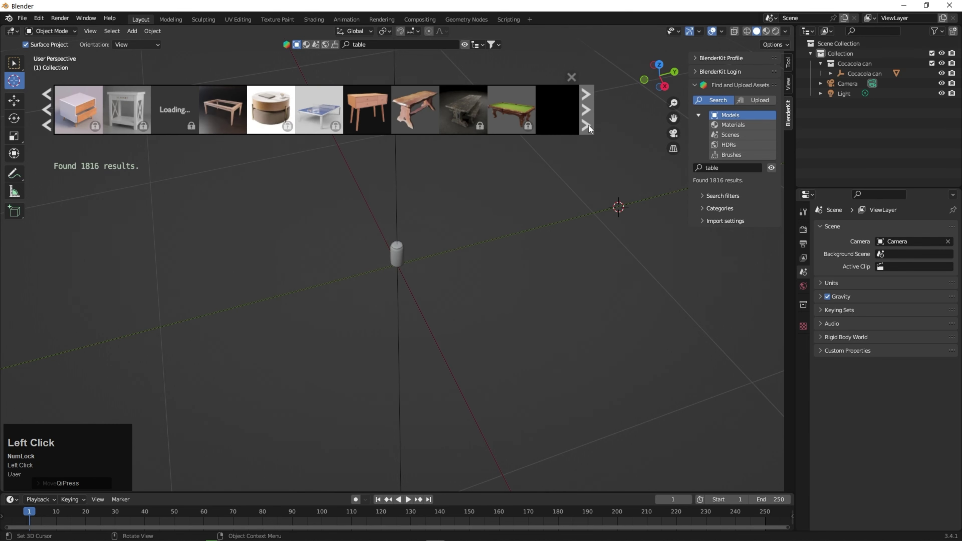
mouse_move(113, 121)
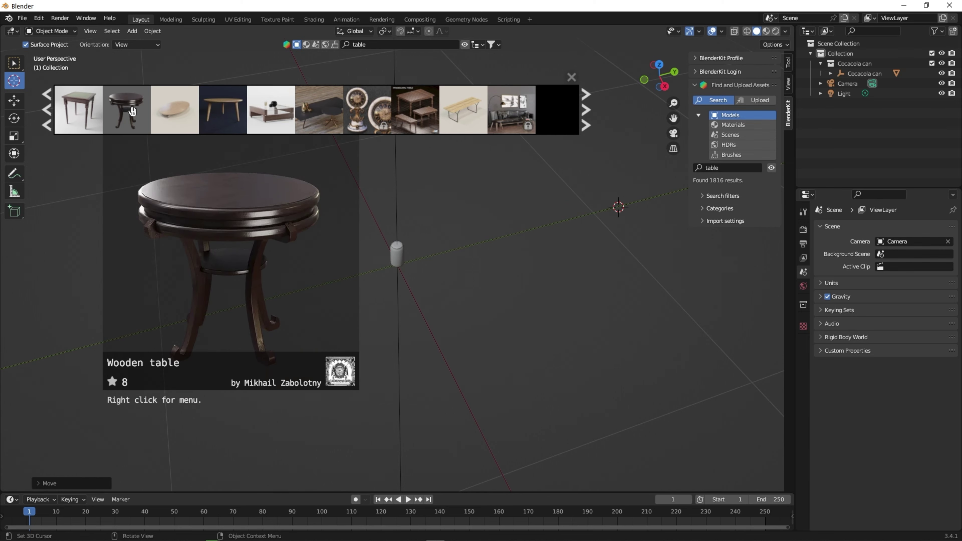
click(132, 110)
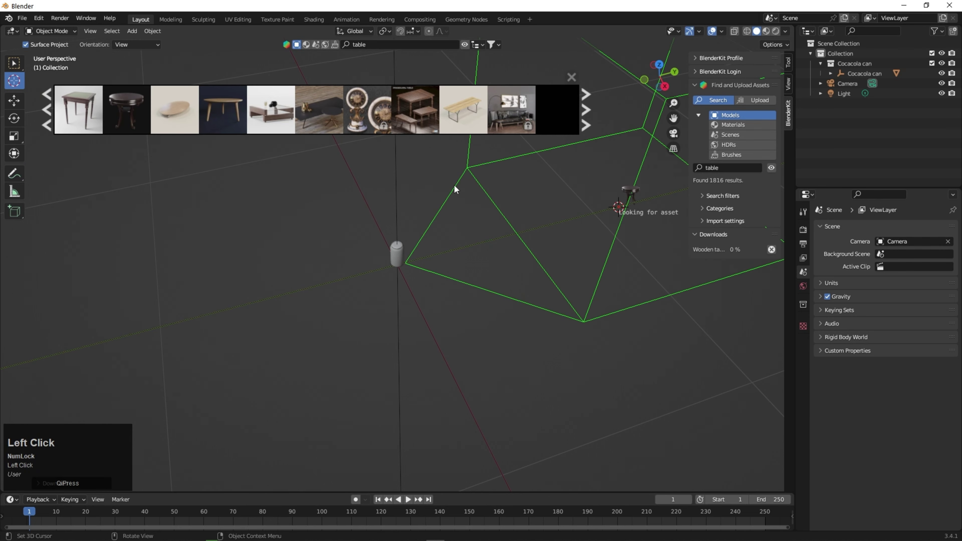
scroll(590, 215, down, 2)
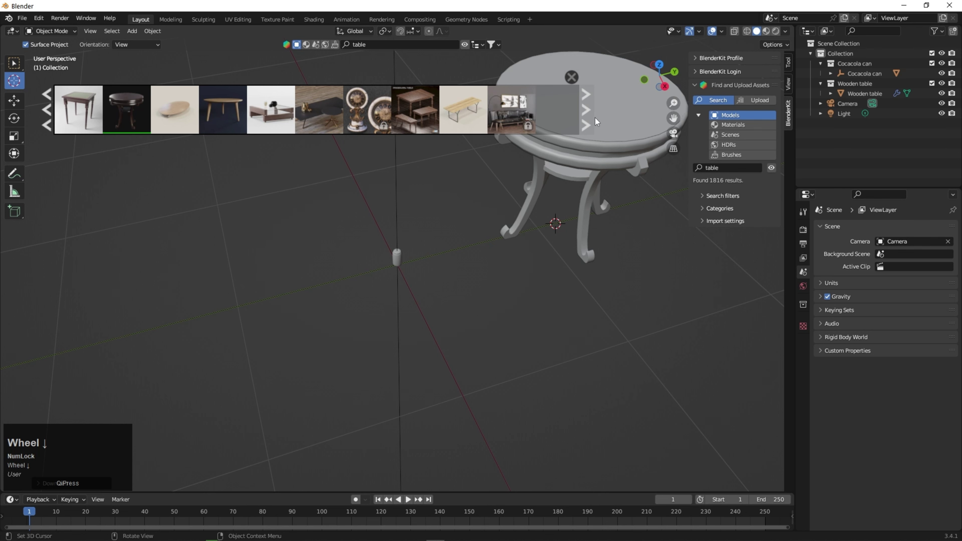
middle_drag(573, 223, 418, 268)
Reposition the 3D cursor on the empty ground on the negative Y side of the can, opposite the table.
click(398, 258)
click(412, 251)
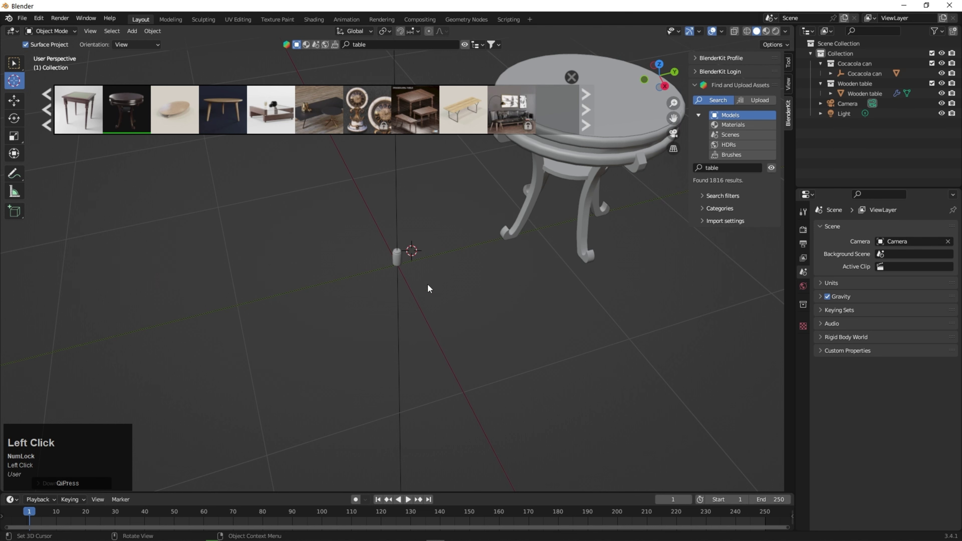
click(371, 267)
click(299, 223)
click(324, 181)
click(295, 257)
click(273, 295)
Switch to the Select Box tool and select the "Cocacola can" parent empty instead of its cylinder mesh.
click(15, 65)
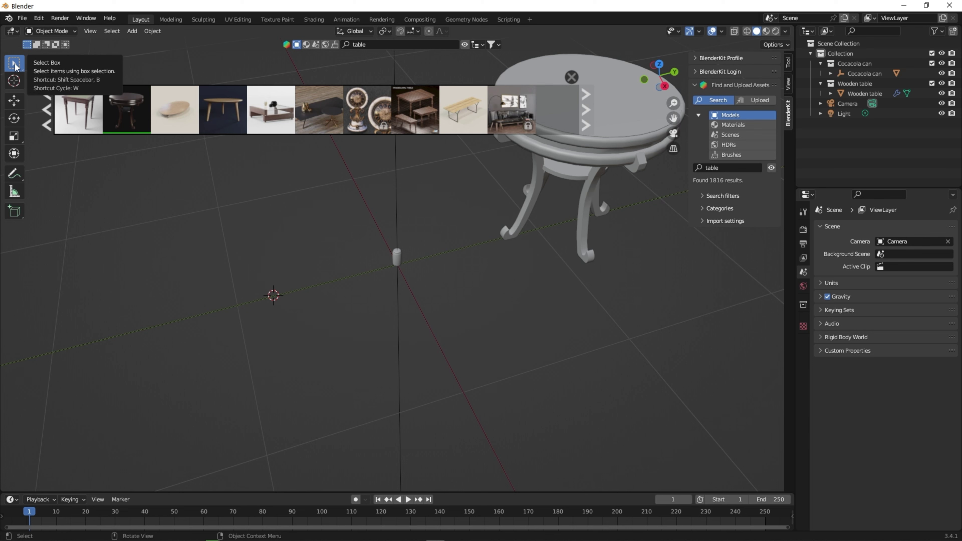
right_click(15, 65)
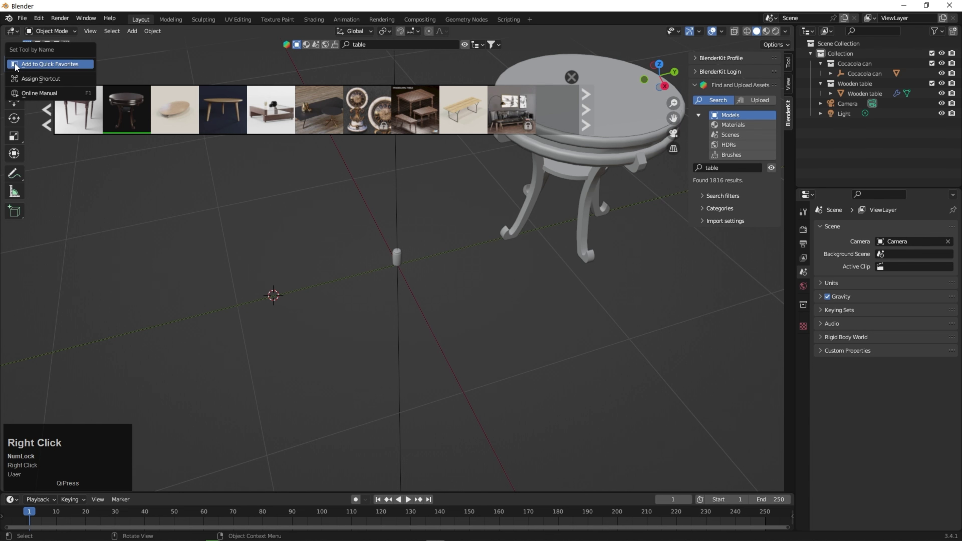
click(150, 219)
click(397, 258)
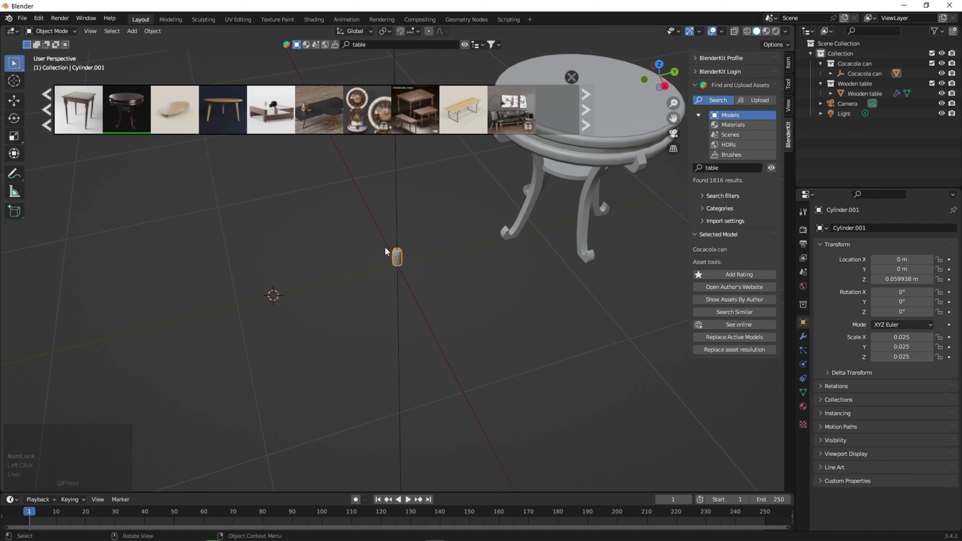
scroll(385, 247, up, 2)
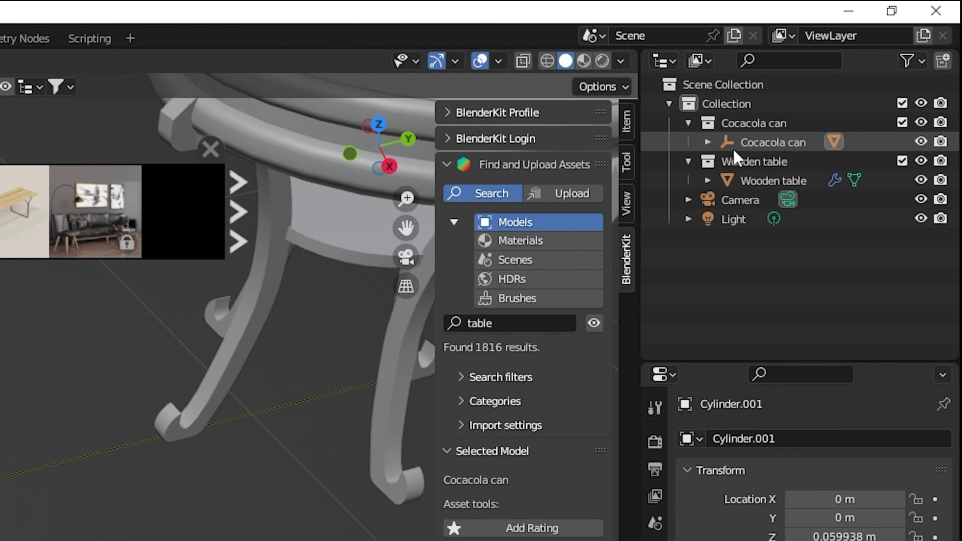
click(769, 146)
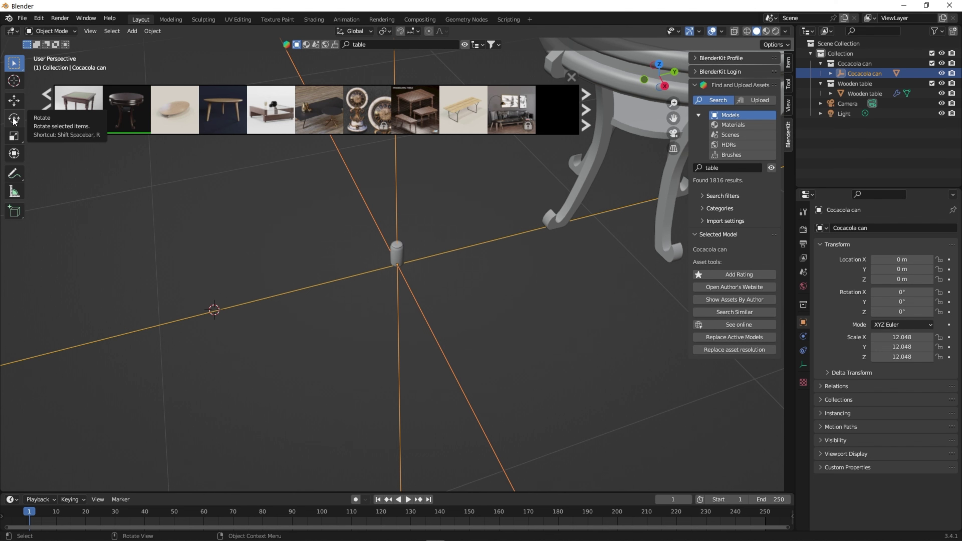
Raise the can along the Z axis with the Move tool to a height of about 1.1 m.
click(13, 100)
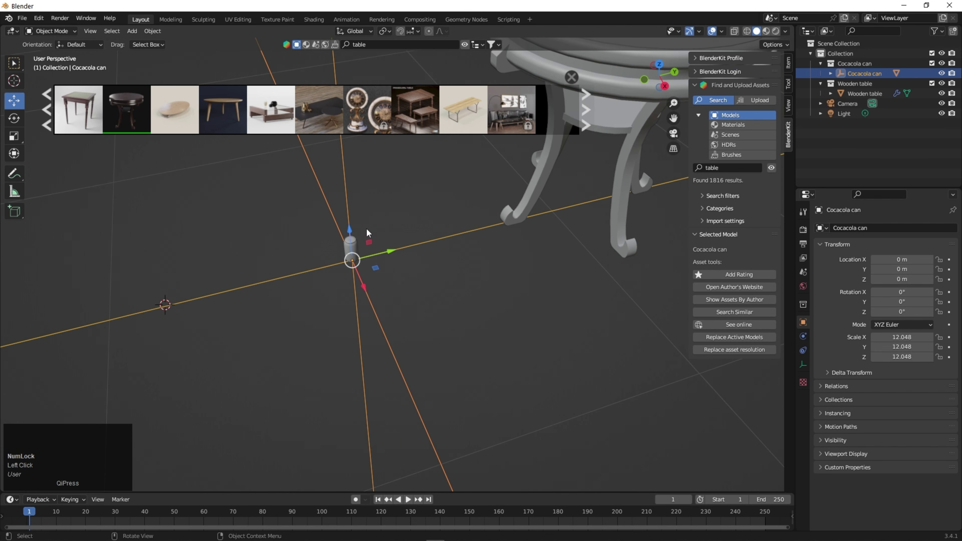
scroll(366, 229, up, 3)
scroll(365, 228, down, 11)
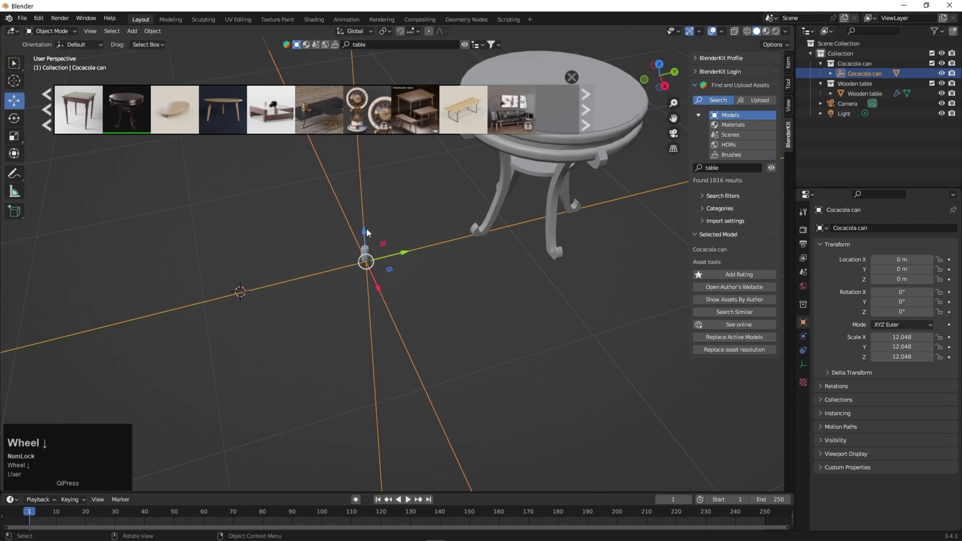
scroll(366, 228, up, 7)
scroll(366, 228, down, 6)
scroll(366, 229, down, 3)
scroll(366, 229, up, 2)
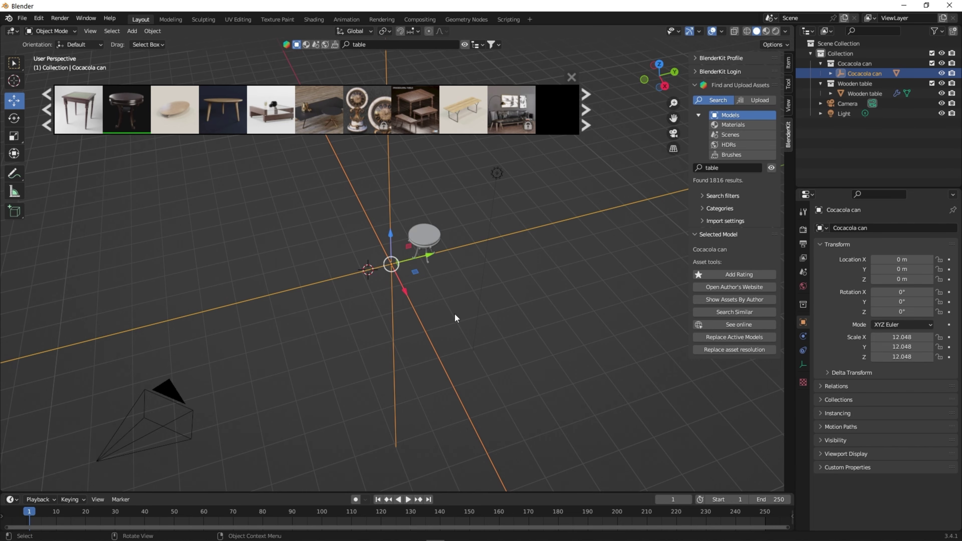
scroll(456, 319, up, 6)
drag(373, 237, 390, 127)
scroll(513, 221, up, 2)
Move the can along the Y axis to about 0.75 m, so that it is over the tabletop.
middle_drag(514, 221, 542, 273)
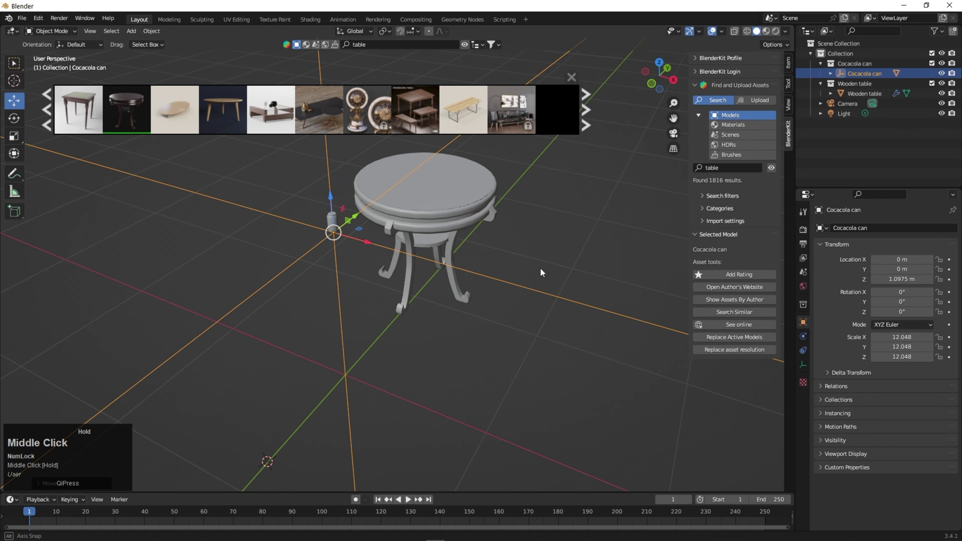
middle_drag(529, 237, 554, 232)
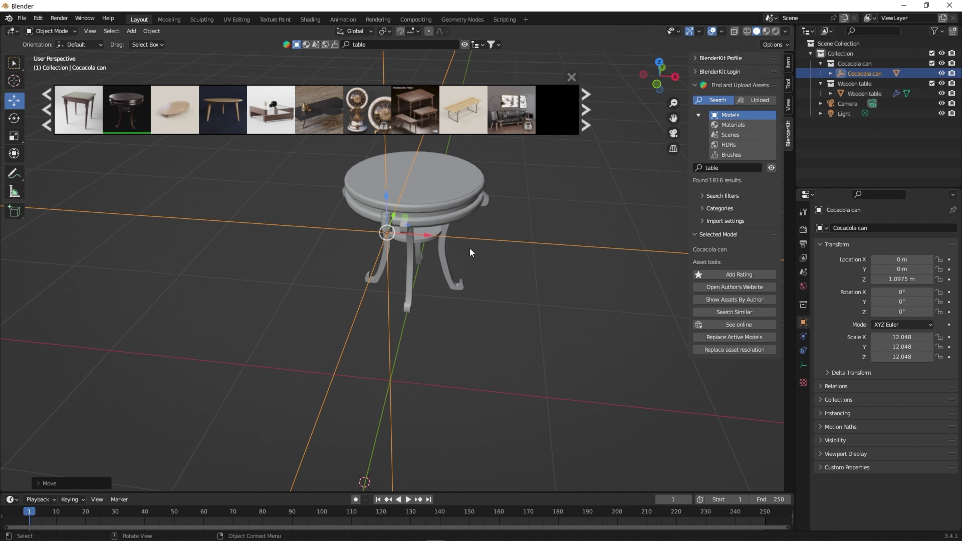
drag(405, 219, 428, 167)
scroll(443, 193, down, 4)
scroll(443, 199, up, 5)
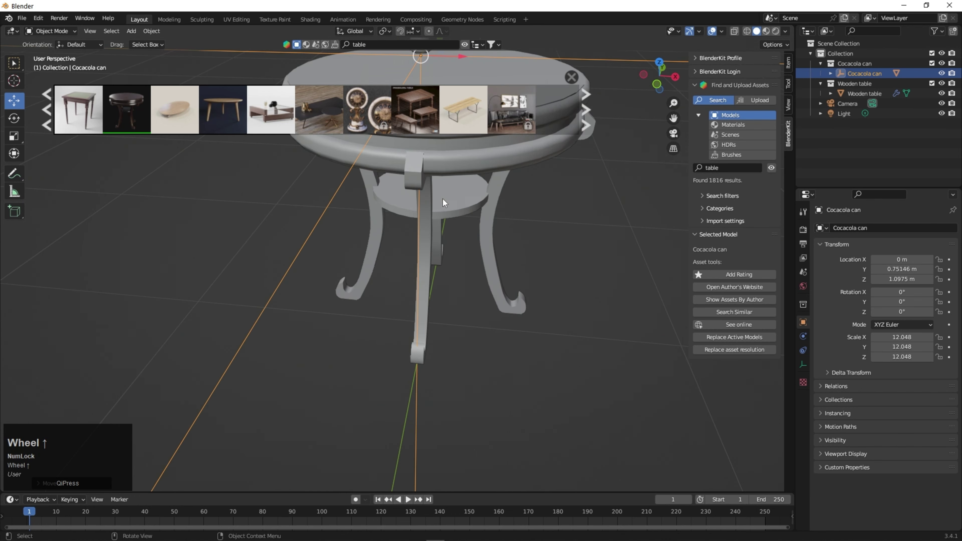
Lower the can onto the tabletop, moving it to about Y 0.91 m and Z 0.96 m.
shift+middle_drag(441, 219, 391, 418)
scroll(342, 318, up, 3)
scroll(342, 314, up, 2)
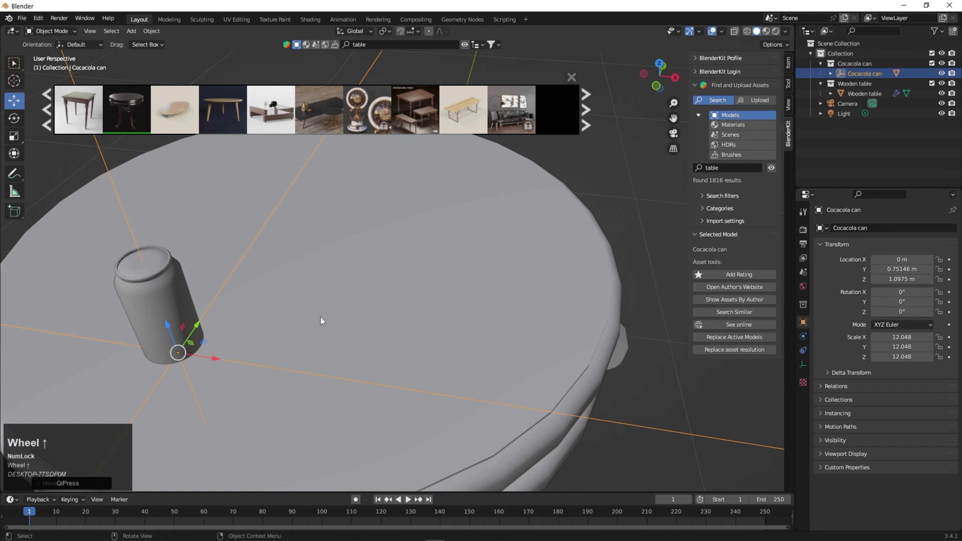
drag(195, 328, 313, 324)
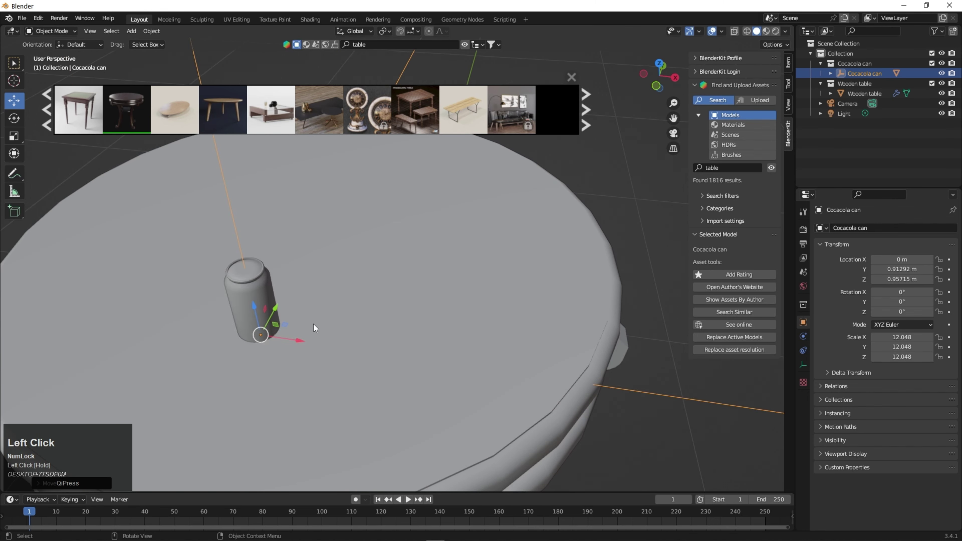
Move the can along the Y axis to about 1.09 m, near the middle of the tabletop.
scroll(313, 320, down, 2)
shift+middle_drag(312, 316, 382, 323)
scroll(380, 323, up, 2)
scroll(381, 323, down, 2)
scroll(380, 322, down, 4)
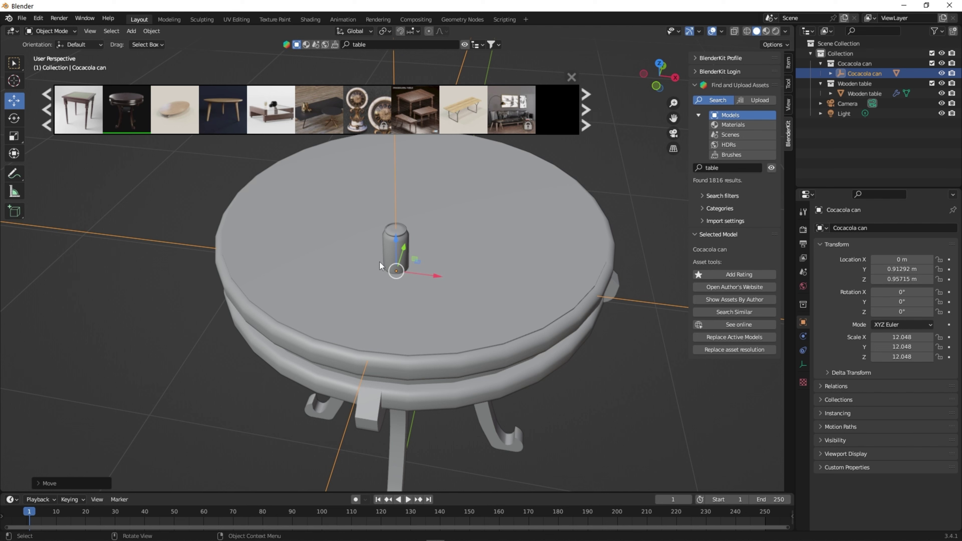
drag(404, 247, 422, 211)
scroll(570, 335, down, 2)
middle_drag(637, 347, 592, 318)
scroll(463, 226, up, 5)
middle_drag(448, 226, 416, 264)
scroll(415, 264, up, 2)
scroll(415, 264, down, 6)
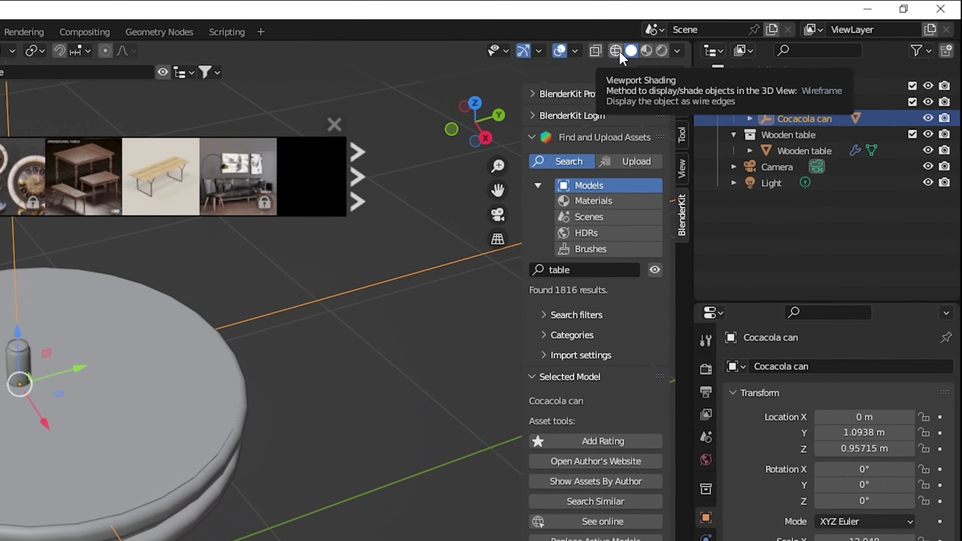
Cycle the viewport shading through Wireframe and Solid, ending in Material Preview.
click(614, 53)
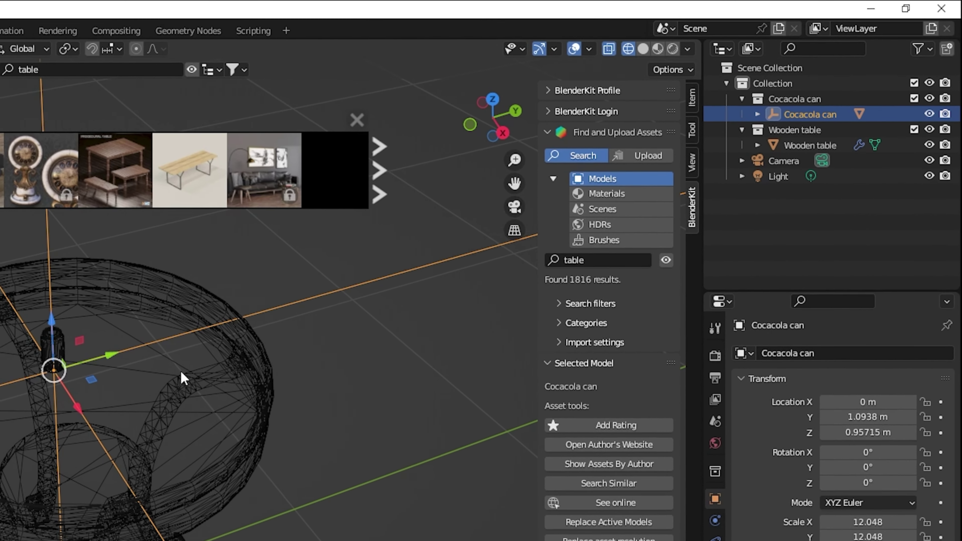
click(651, 47)
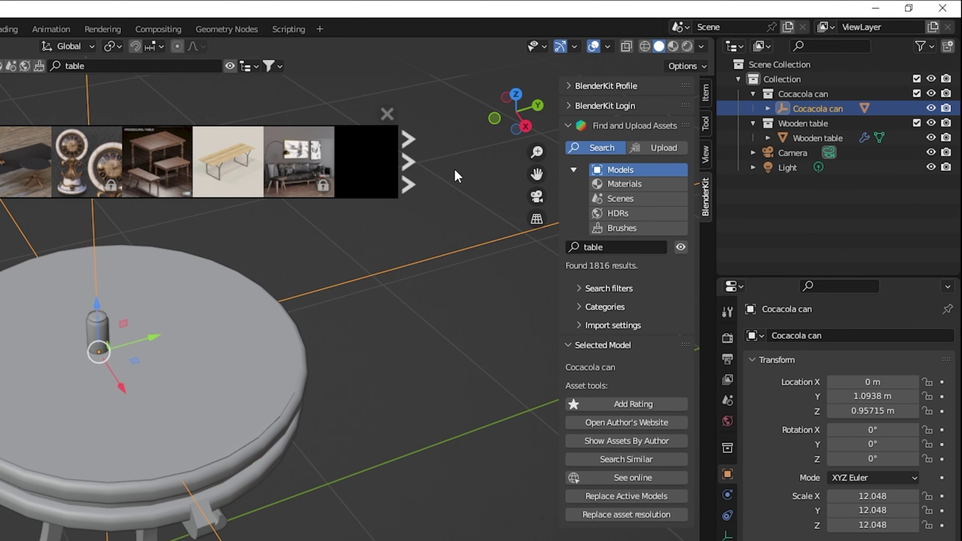
click(673, 48)
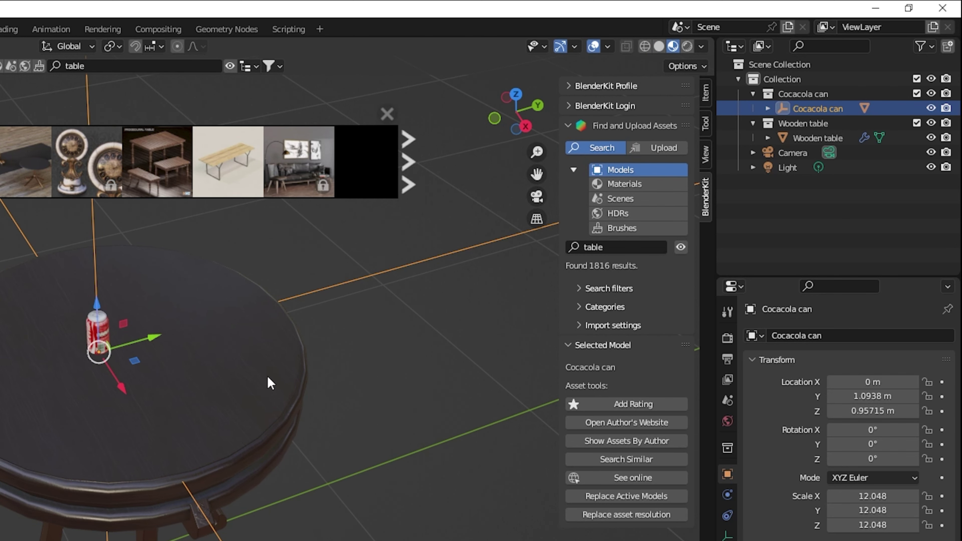
Examine the textured can and table up close and from farther away.
scroll(134, 287, down, 2)
scroll(133, 286, up, 7)
middle_drag(100, 337, 249, 403)
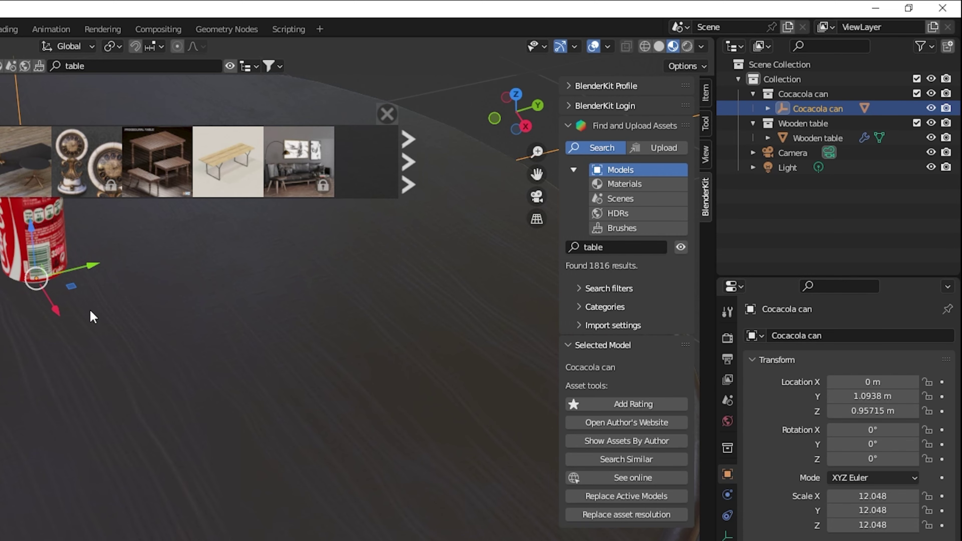
middle_drag(477, 274, 446, 291)
scroll(443, 294, up, 3)
scroll(435, 288, down, 10)
scroll(565, 223, down, 3)
scroll(565, 223, up, 5)
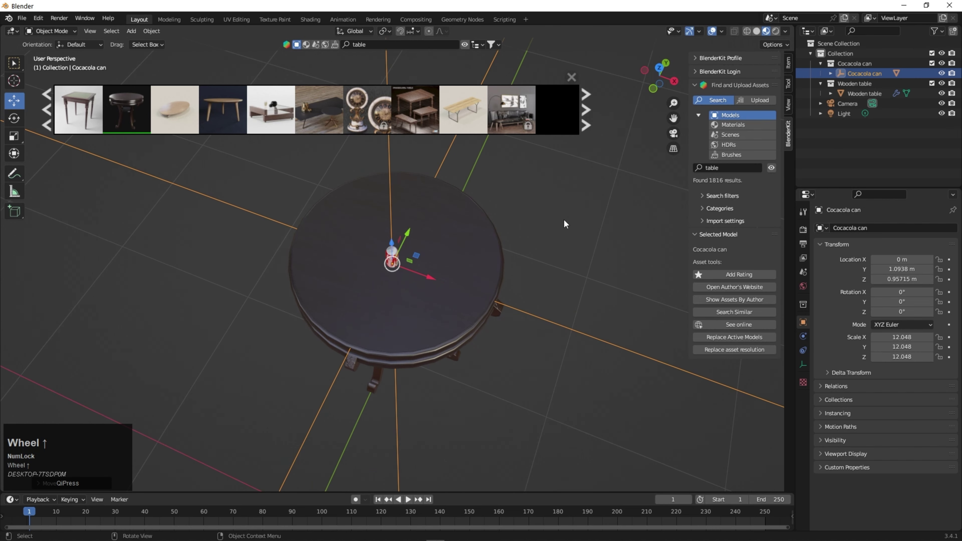
scroll(565, 223, up, 1)
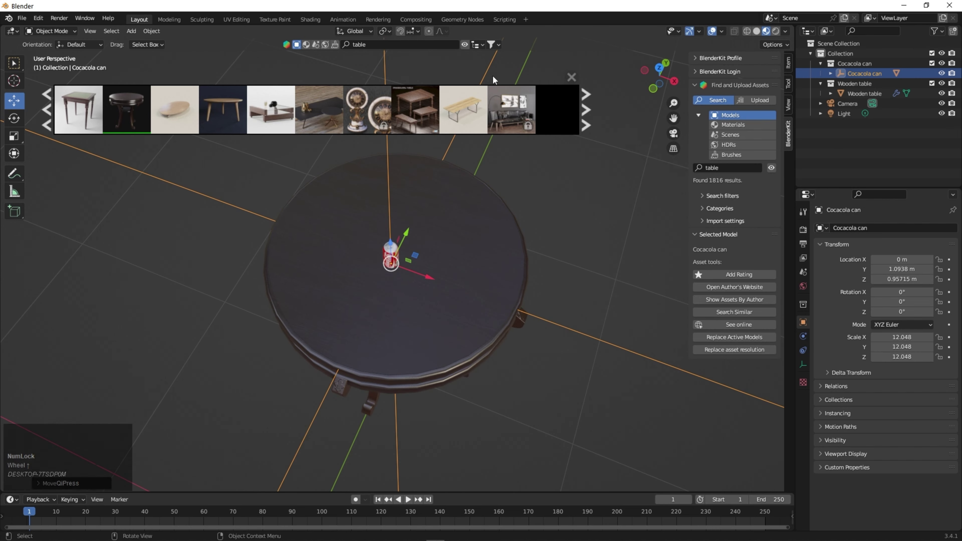
Search the BlenderKit models for "house".
click(370, 44)
key(BackSpace)
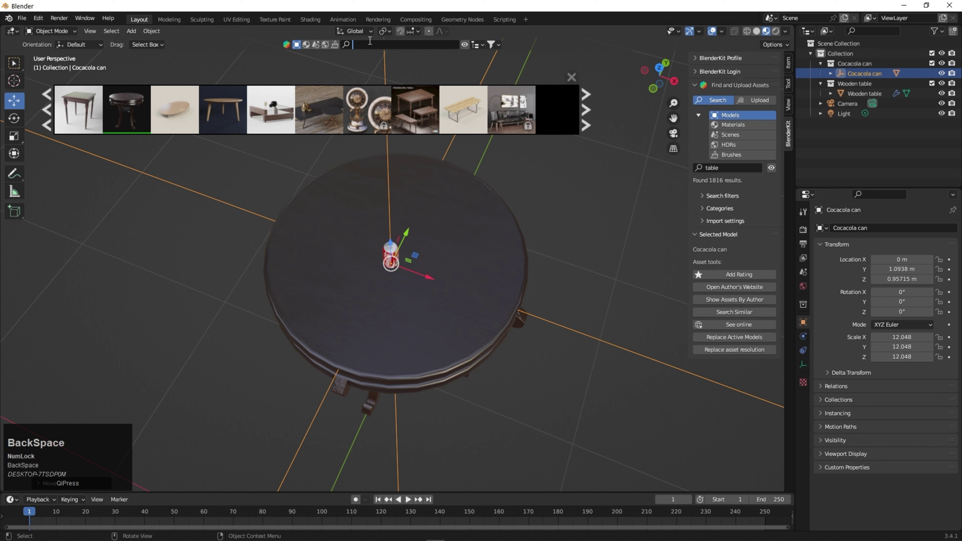
text(house)
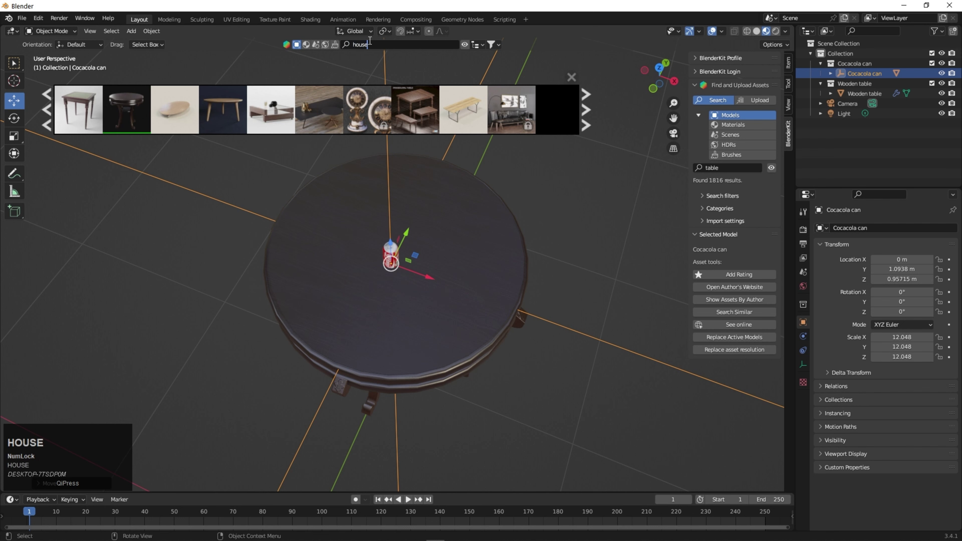
key(Return)
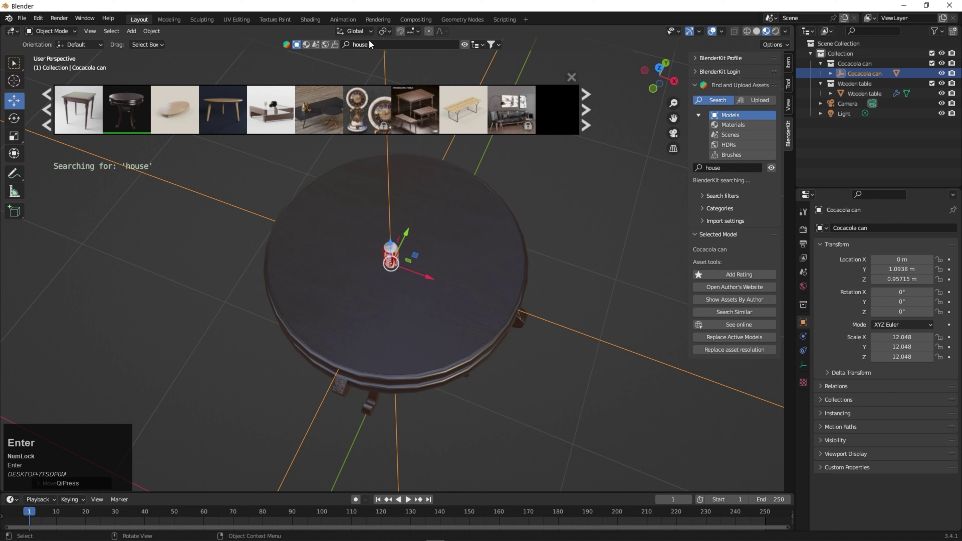
Browse further through the house results and import the "Modern House" model into the scene.
click(590, 111)
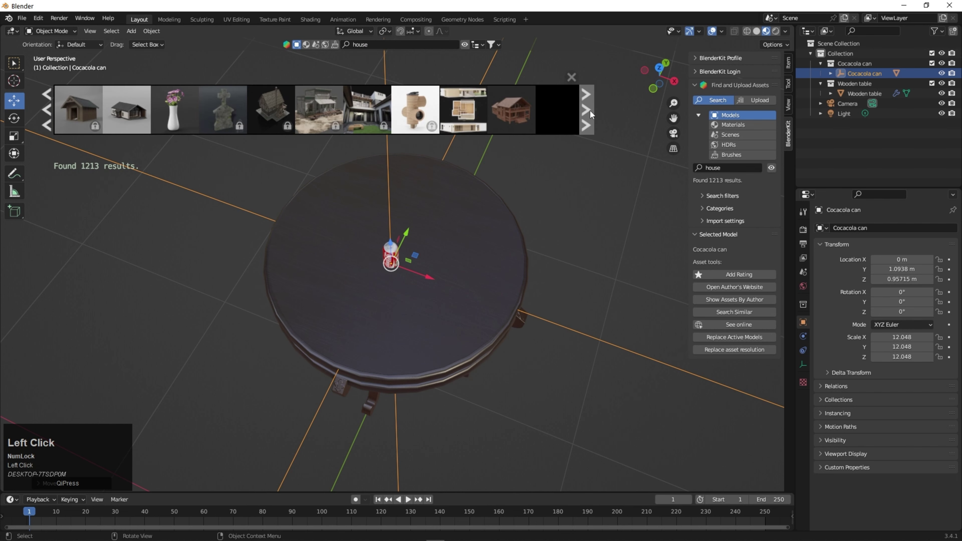
click(590, 111)
click(590, 111)
click(590, 111)
click(590, 111)
mouse_move(76, 108)
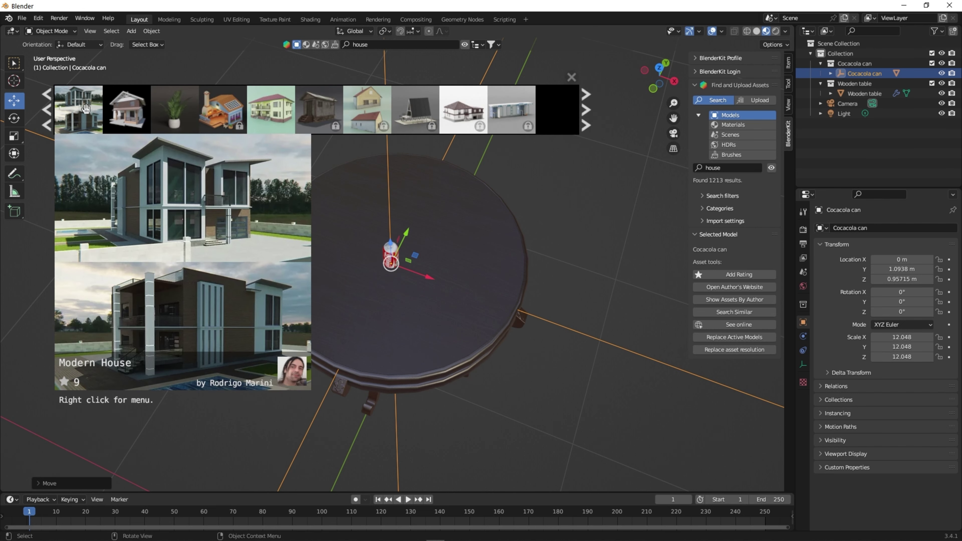
click(87, 110)
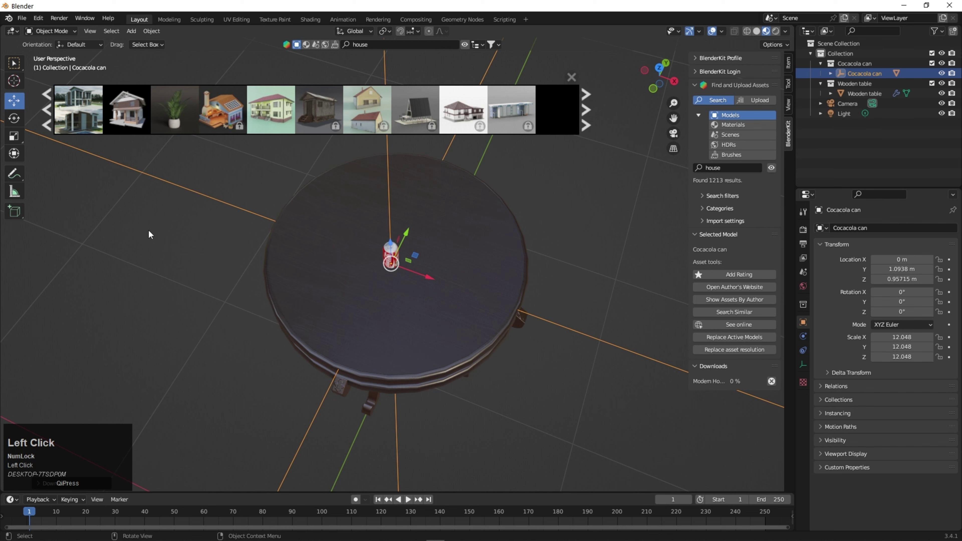
mouse_move(83, 120)
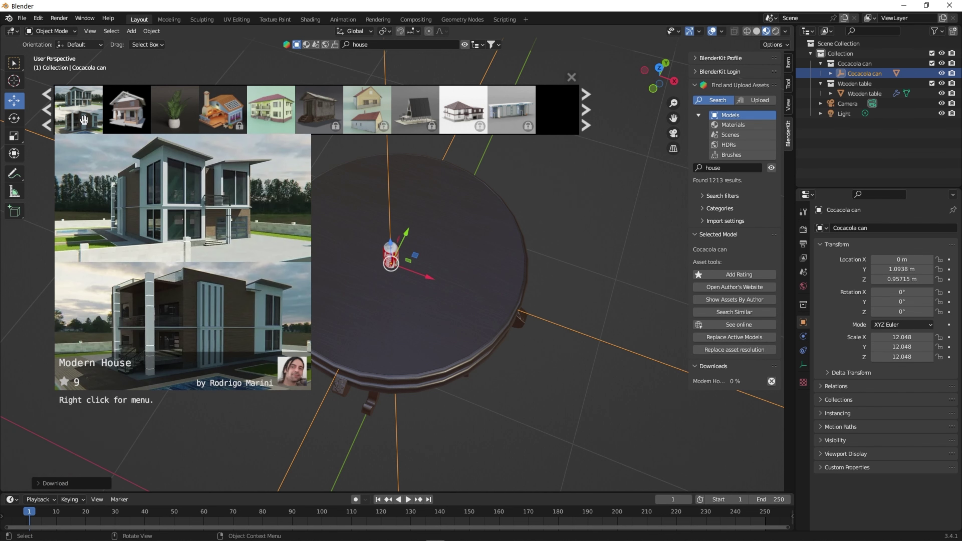
scroll(182, 287, up, 5)
scroll(183, 277, down, 17)
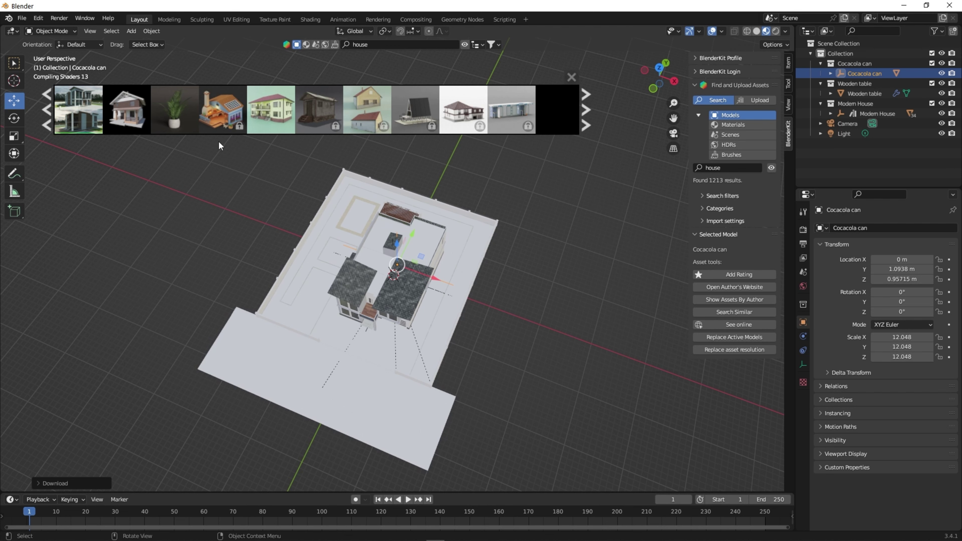
Save the scene to drive J: as "Comercial Tutorial.blend".
click(21, 18)
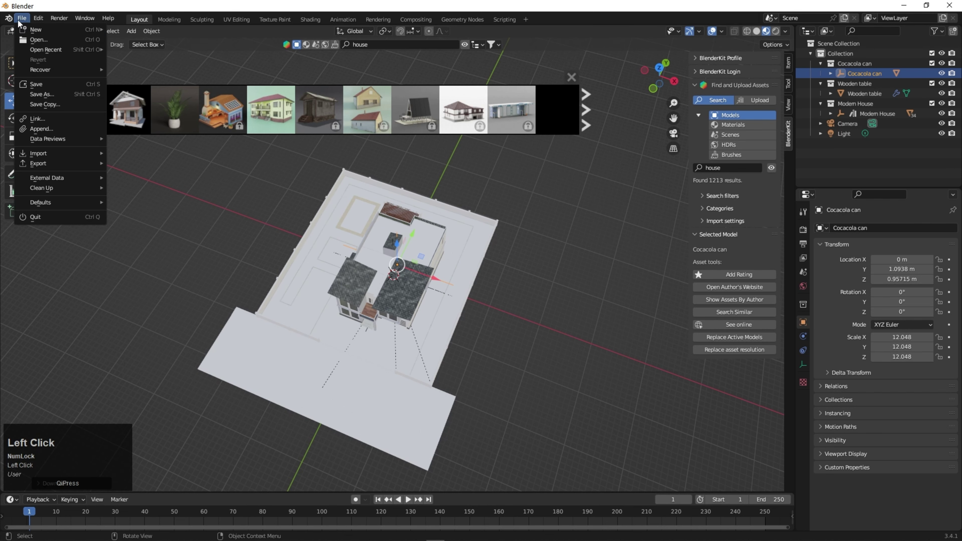
click(40, 94)
click(370, 413)
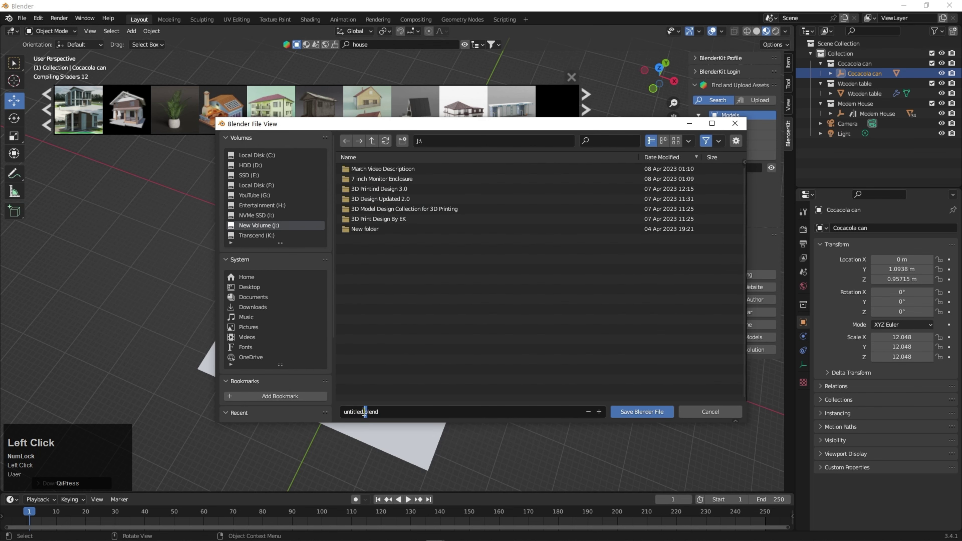
drag(365, 412, 308, 407)
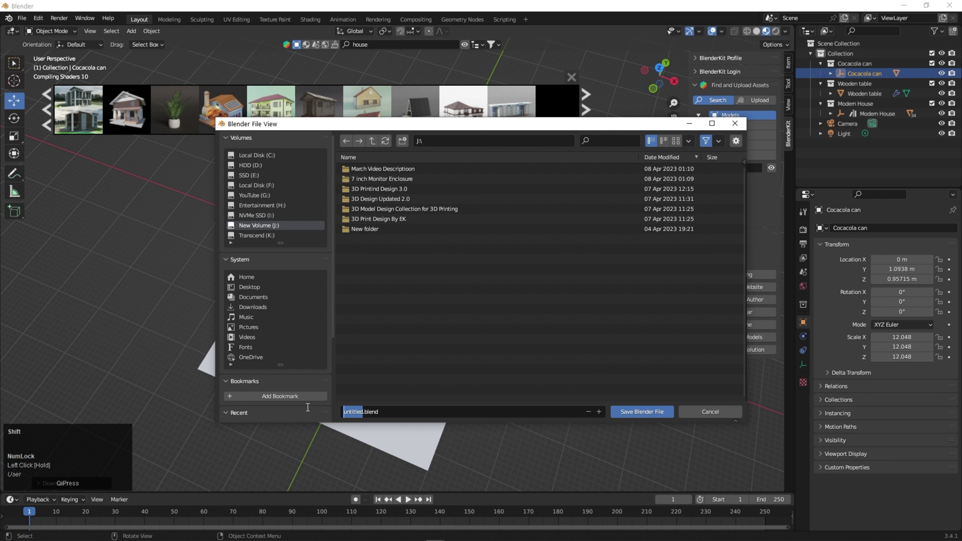
text(Comercial Tutorial)
click(631, 415)
Inspect the table and can inside the house and the whole building from outside, leaving nothing selected.
scroll(433, 303, up, 6)
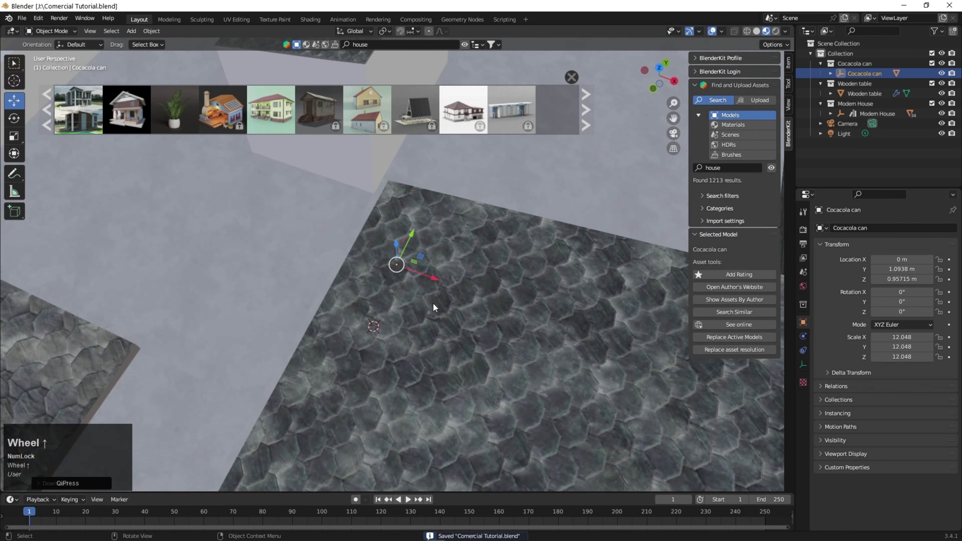
scroll(433, 304, down, 6)
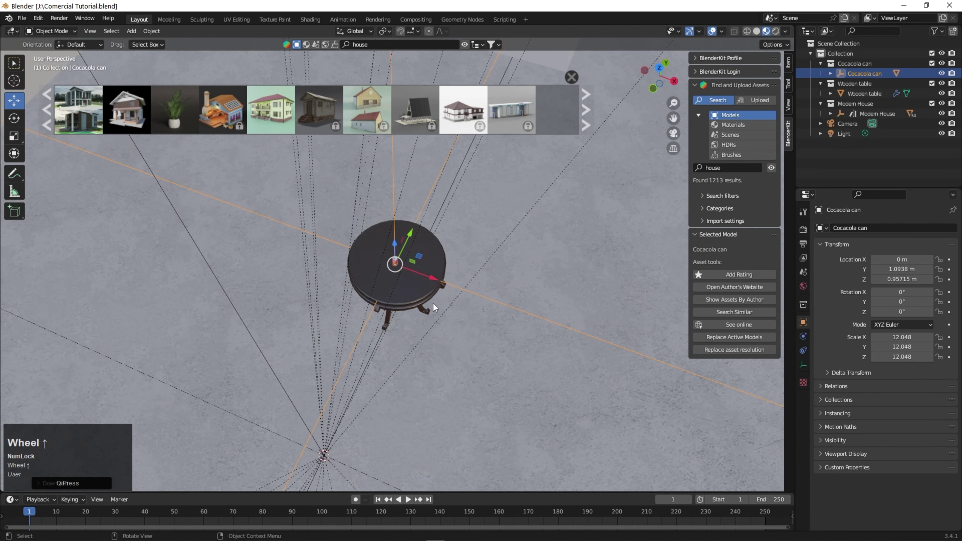
middle_drag(433, 304, 425, 298)
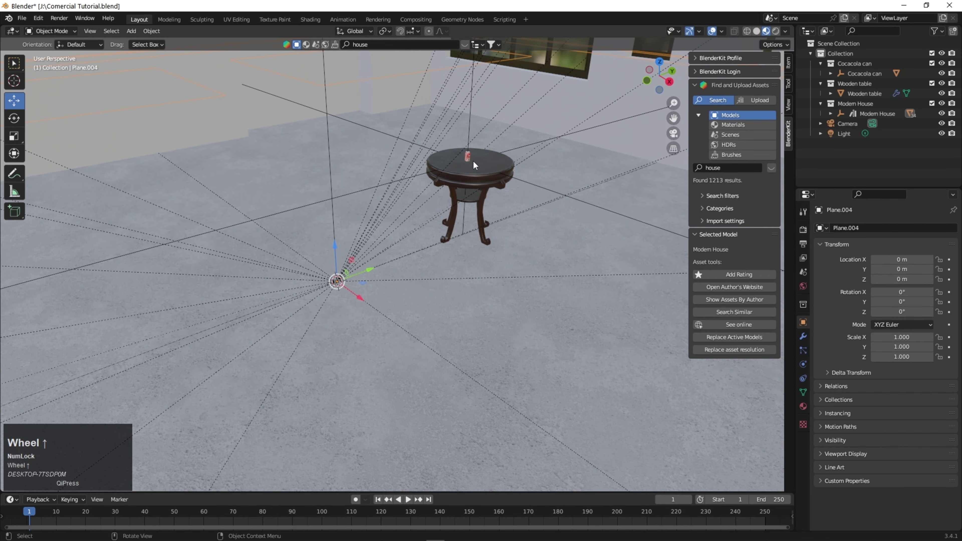
click(496, 250)
scroll(469, 217, down, 8)
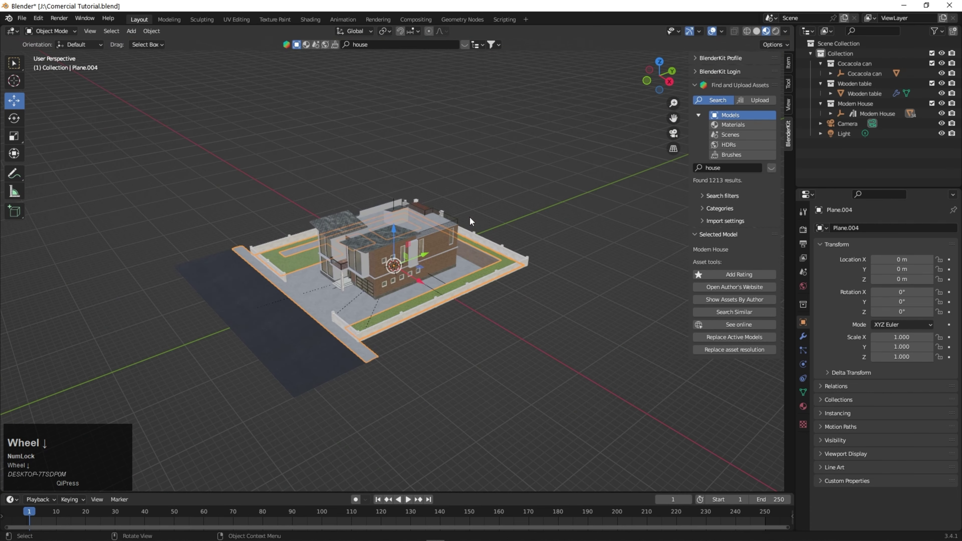
click(563, 248)
shift+middle_drag(551, 254, 540, 256)
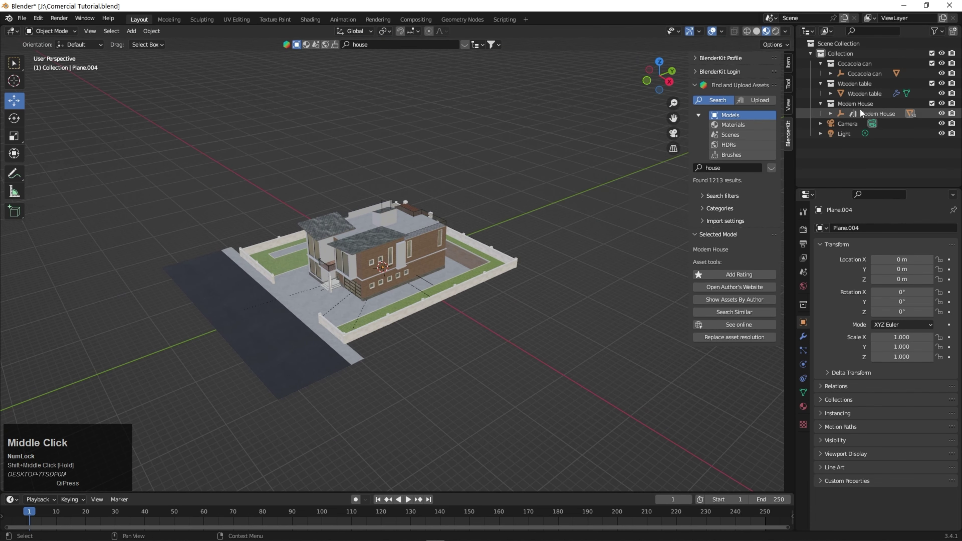
Select the camera and move it into the house, to about X 2.65 m, Y -3.86 m, Z 3.79 m.
click(851, 126)
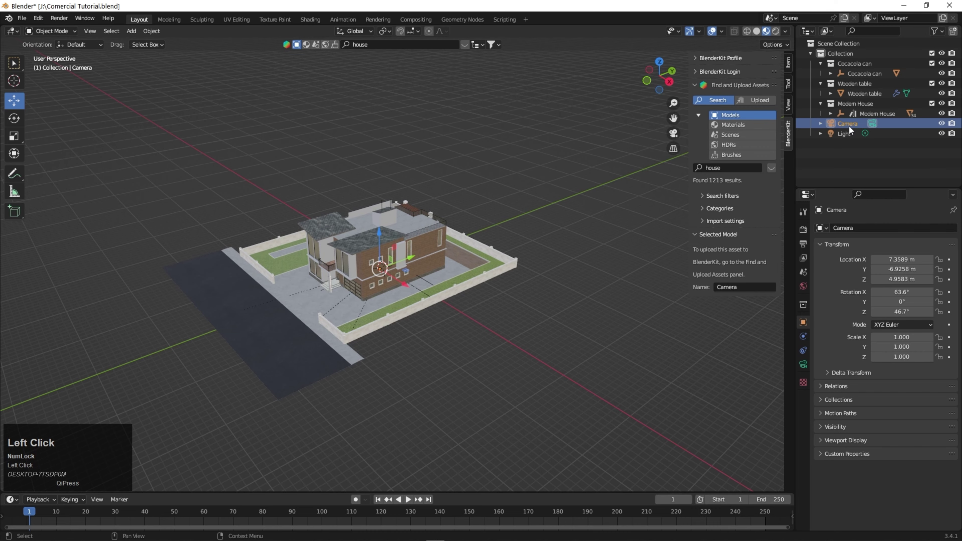
scroll(386, 265, down, 5)
scroll(385, 262, up, 8)
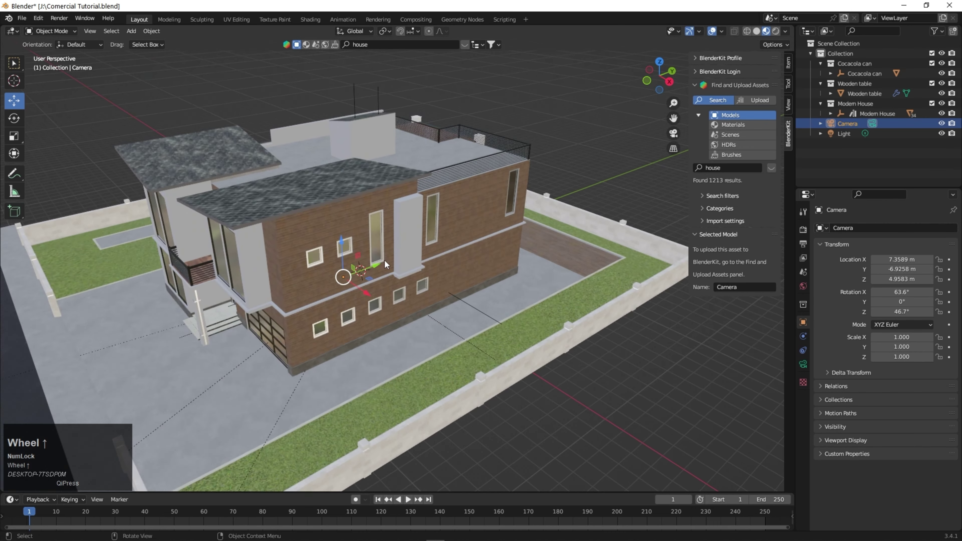
drag(206, 310, 267, 282)
scroll(266, 282, down, 4)
scroll(268, 283, up, 2)
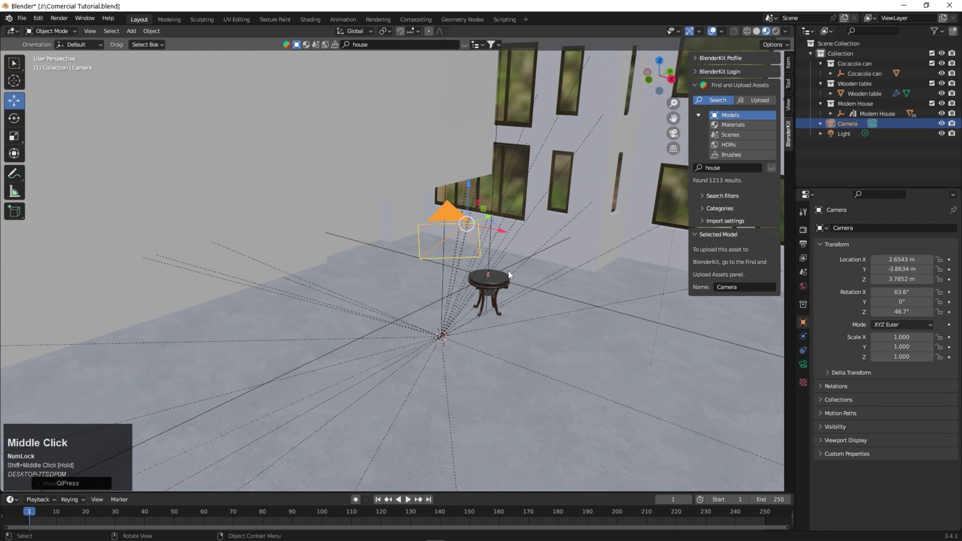
Move the camera closer to the table, to about X 3.20 m, Y -3.26 m, Z 3.69 m.
scroll(508, 270, down, 2)
scroll(508, 271, up, 4)
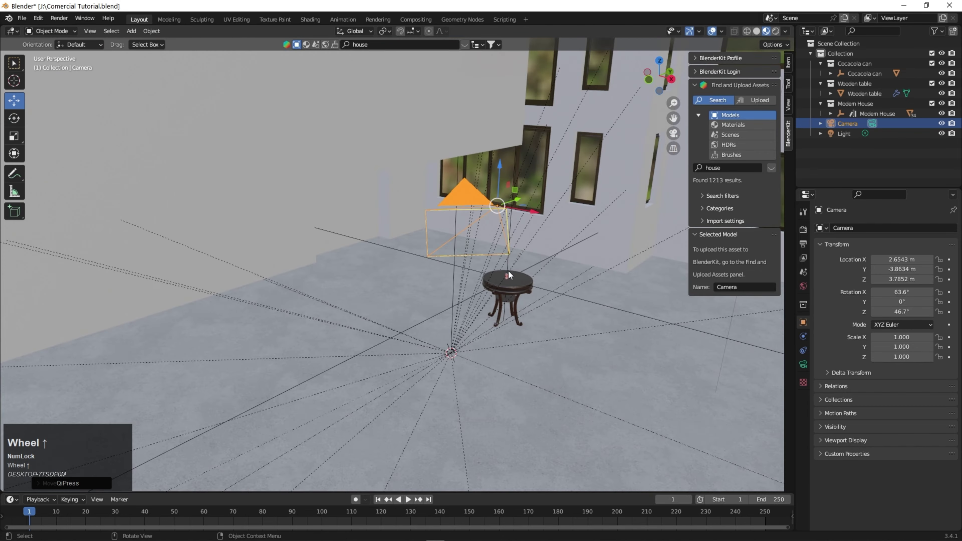
middle_drag(486, 281, 463, 289)
drag(390, 292, 627, 341)
scroll(636, 345, up, 4)
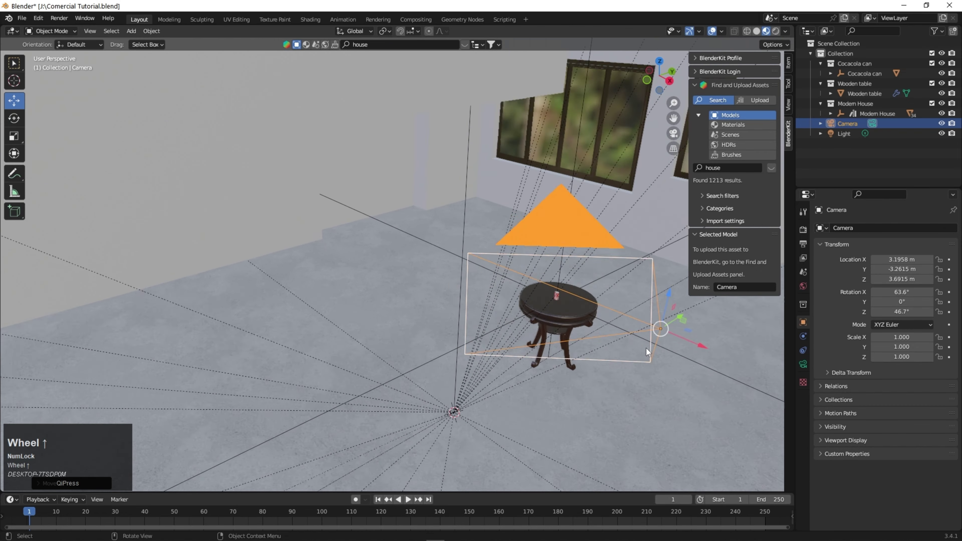
Reposition the camera beside the table at about X 4.03 m, Y -0.58 m, Z 3.12 m.
middle_drag(496, 325, 425, 301)
scroll(427, 302, up, 2)
scroll(427, 302, down, 2)
scroll(427, 302, up, 5)
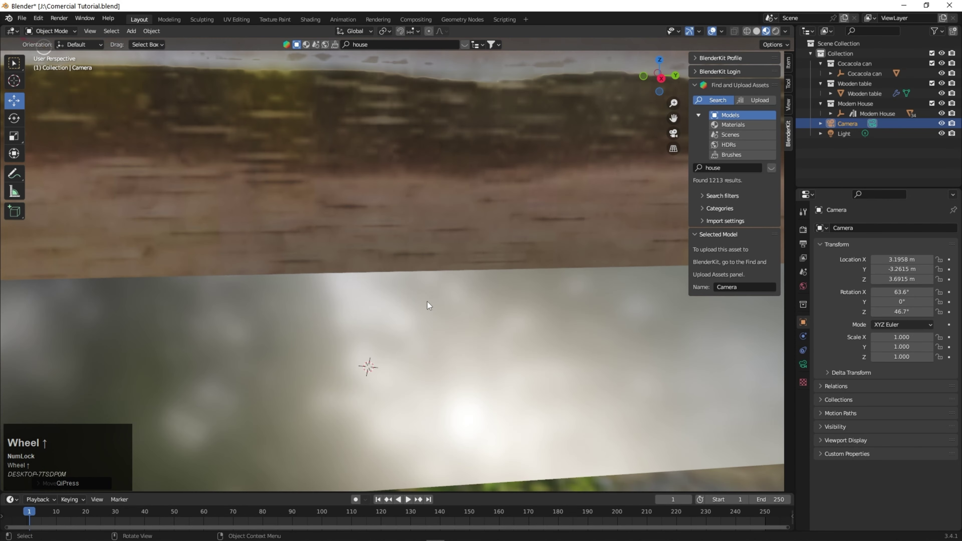
scroll(427, 302, down, 5)
shift+middle_drag(427, 302, 292, 326)
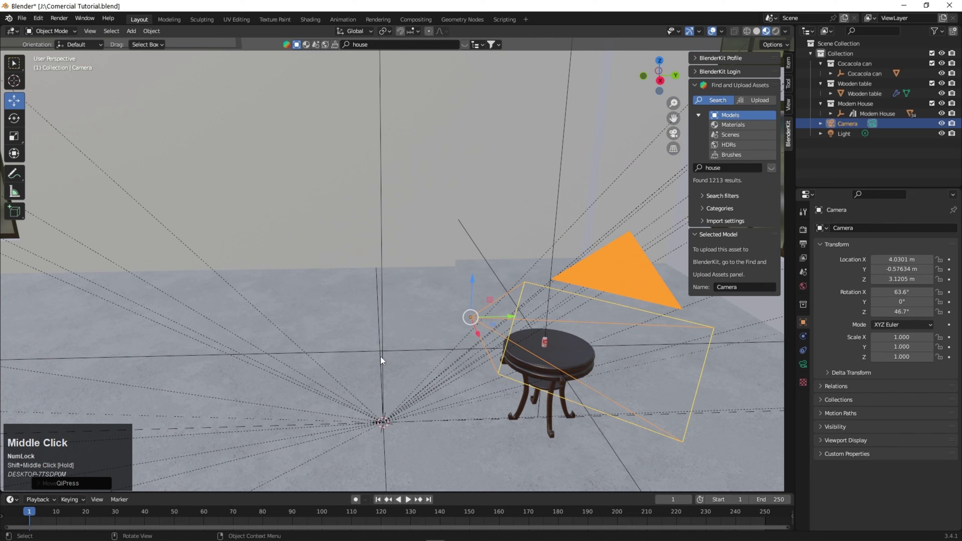
Look through the camera and check how the table and can are framed.
key(KP_0)
scroll(346, 273, up, 3)
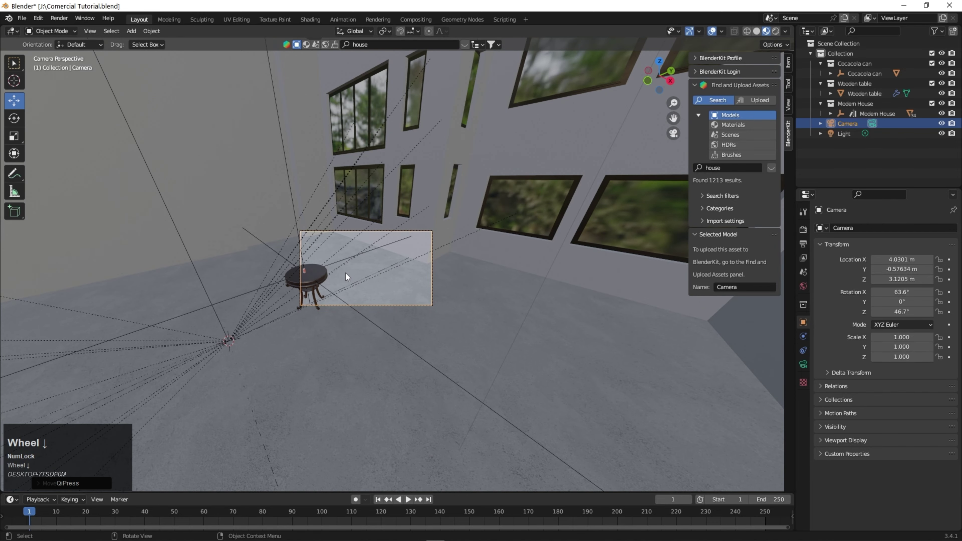
scroll(294, 273, up, 2)
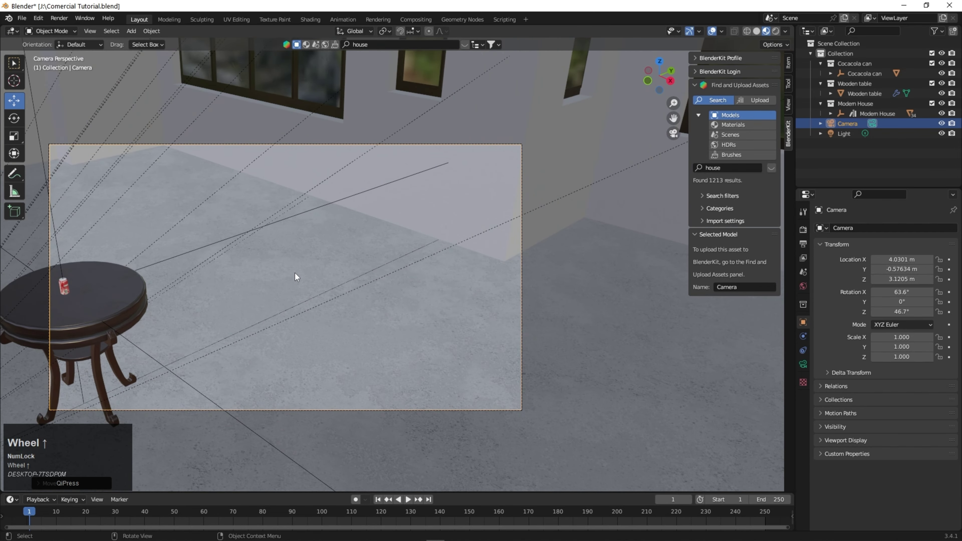
Change the camera's location until its view frames the Coca-Cola can close up on the tabletop.
middle_drag(295, 273, 290, 272)
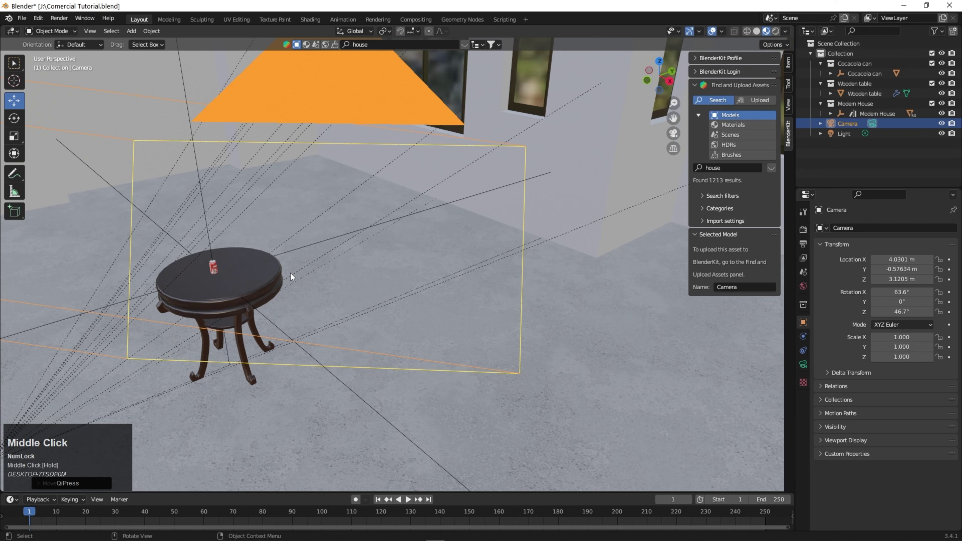
key(KP_0)
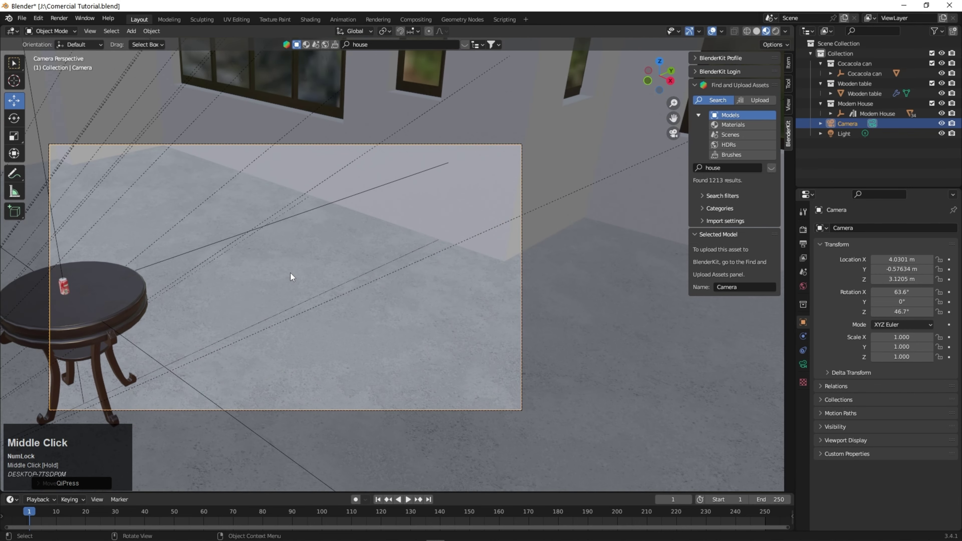
click(803, 323)
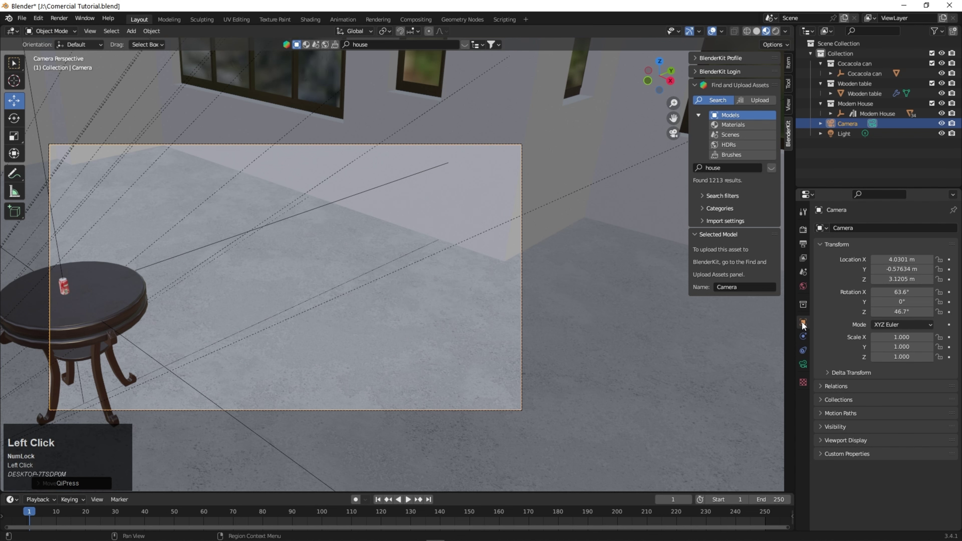
mouse_move(902, 270)
mouse_down()
mouse_move(857, 269)
mouse_move(898, 259)
mouse_move(848, 259)
mouse_move(925, 273)
mouse_move(885, 280)
mouse_move(898, 269)
mouse_move(889, 259)
mouse_move(907, 269)
mouse_up()
scroll(407, 244, up, 5)
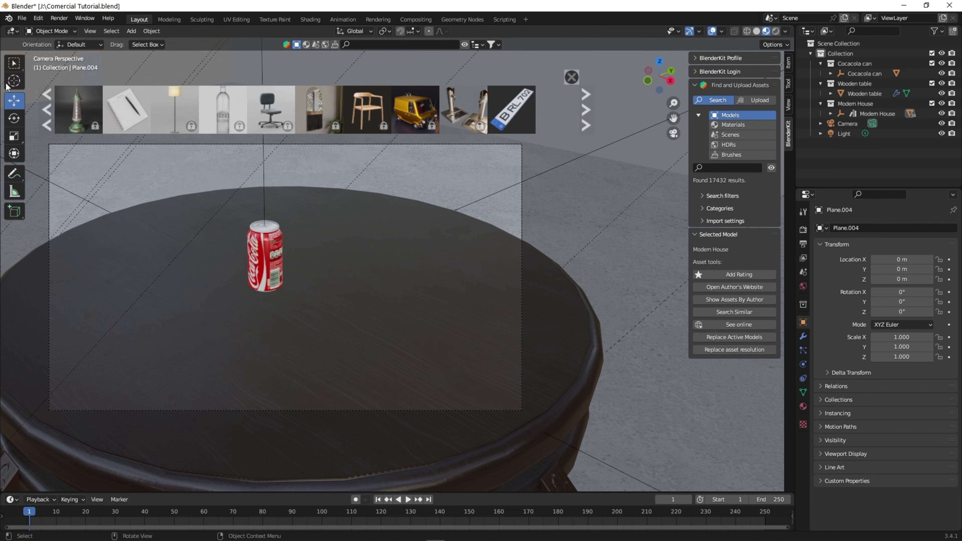
Place the 3D cursor on the tabletop beside the can and add the Small notebook with fountain pen model there.
click(14, 81)
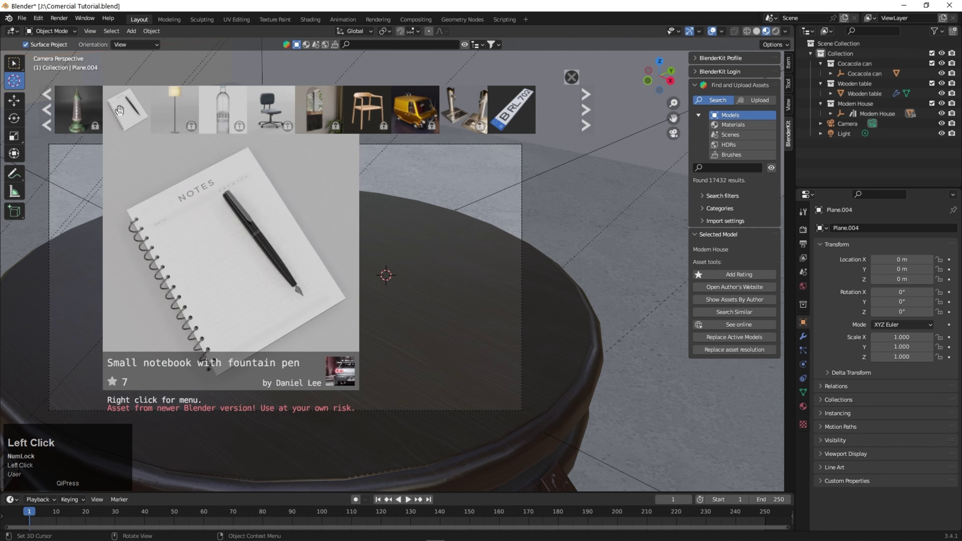
click(127, 110)
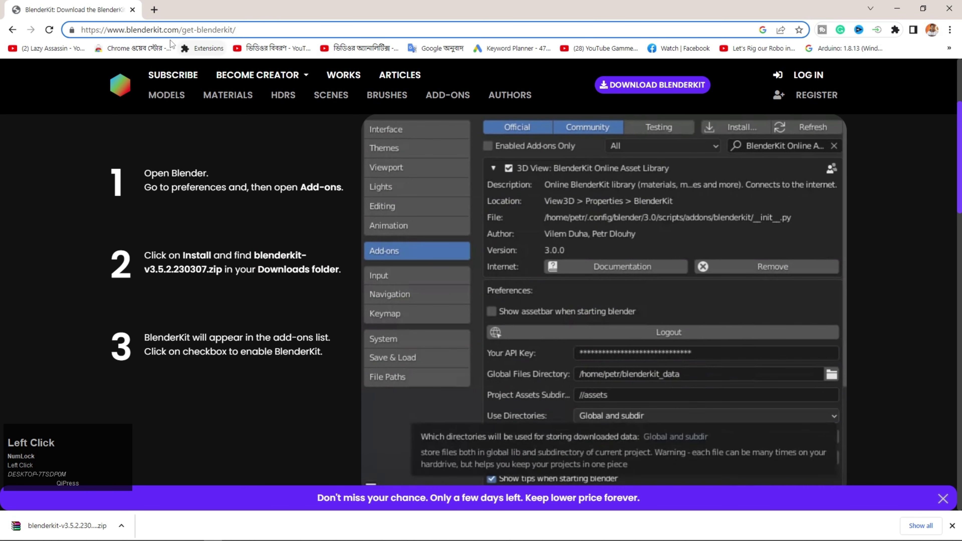
Open polyhaven.com in a new tab of the web browser.
click(154, 9)
click(133, 10)
click(134, 31)
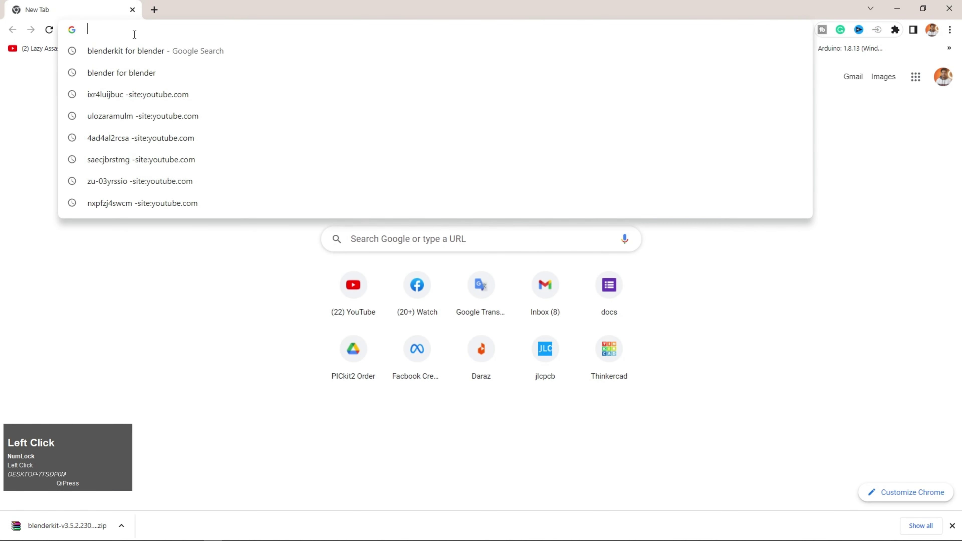
text(polyhaven.com)
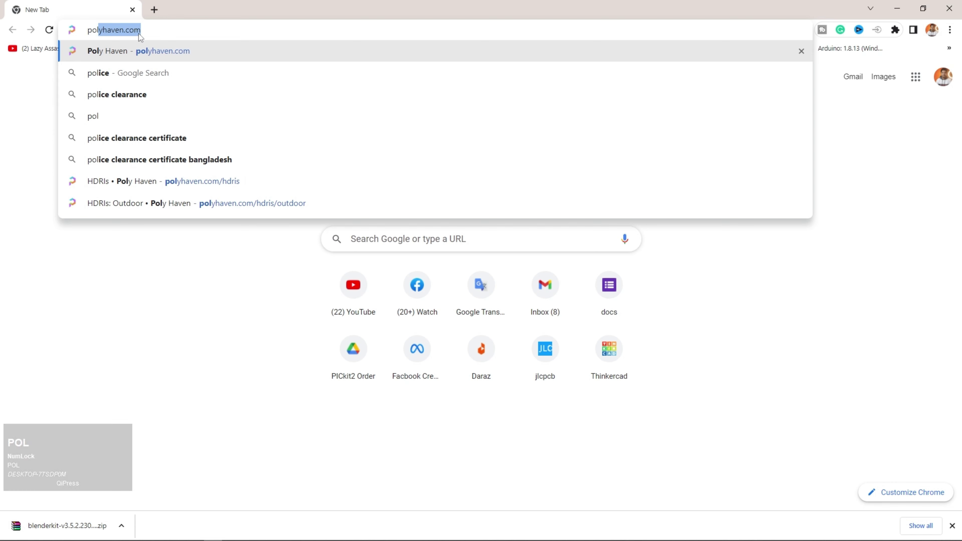
click(147, 31)
key(Return)
scroll(281, 227, down, 6)
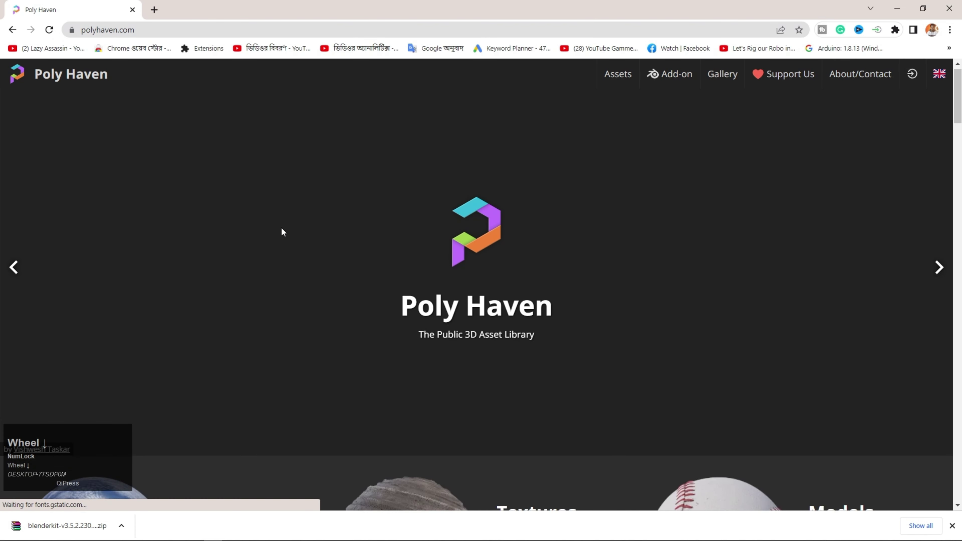
Open the HDRI collection from the Poly Haven home page.
click(209, 261)
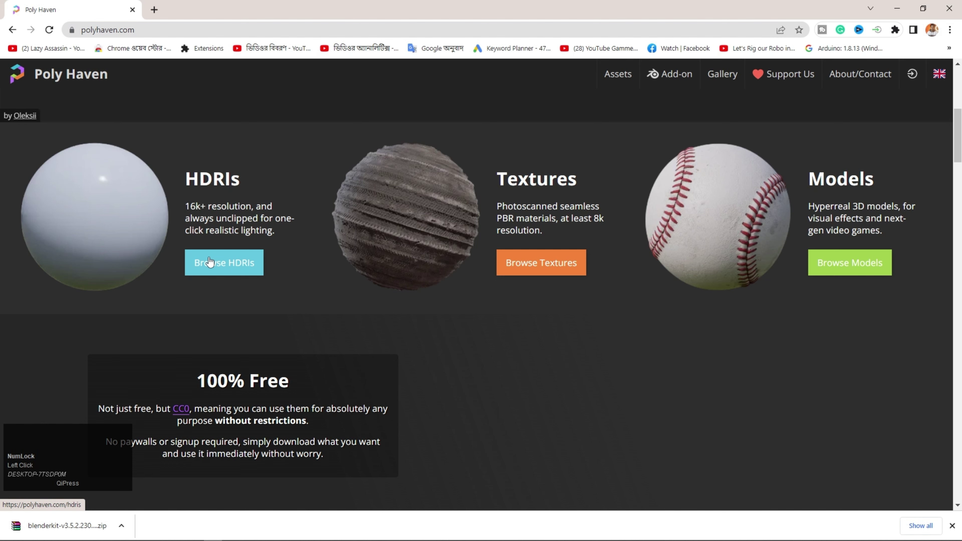
scroll(251, 265, down, 2)
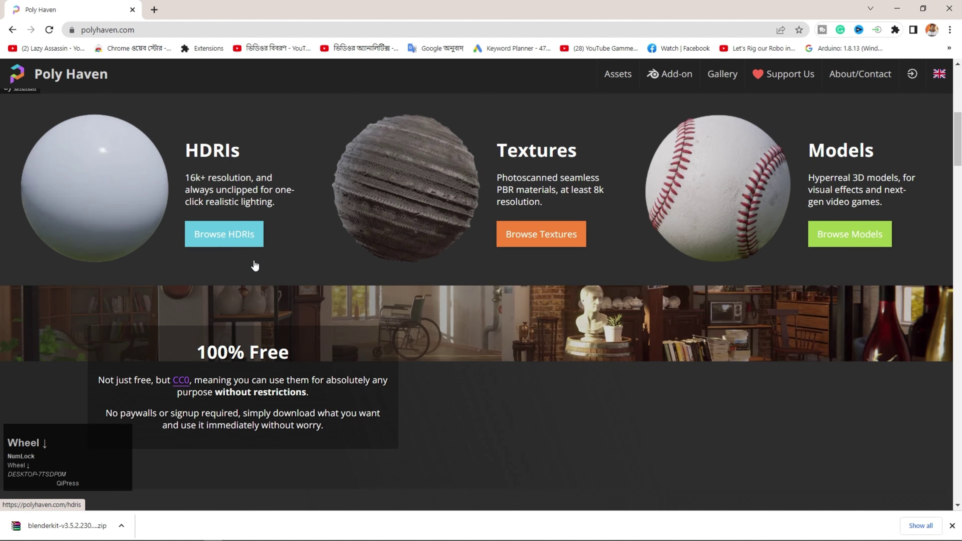
scroll(237, 239, up, 1)
click(218, 212)
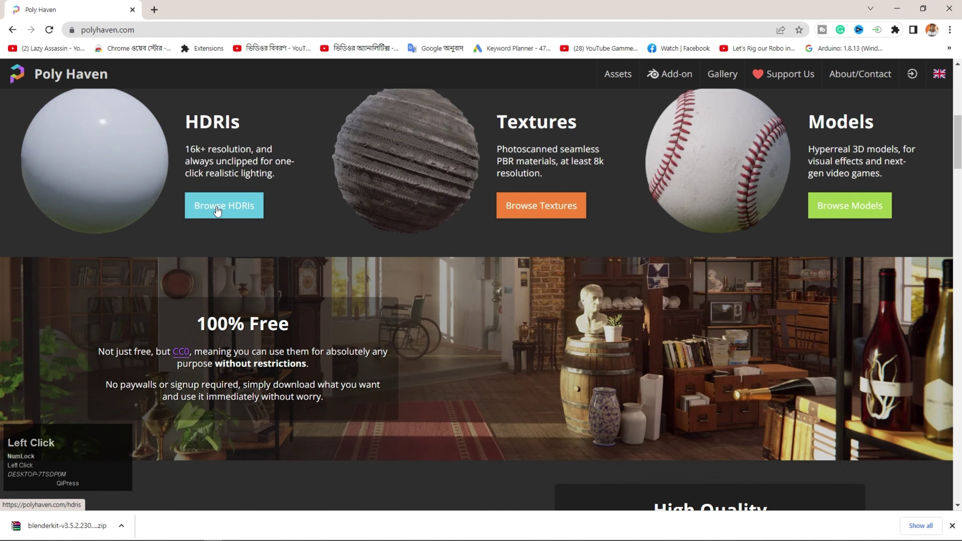
Look through the Poly Haven HDRIs for a suitable lighting environment.
scroll(432, 264, up, 2)
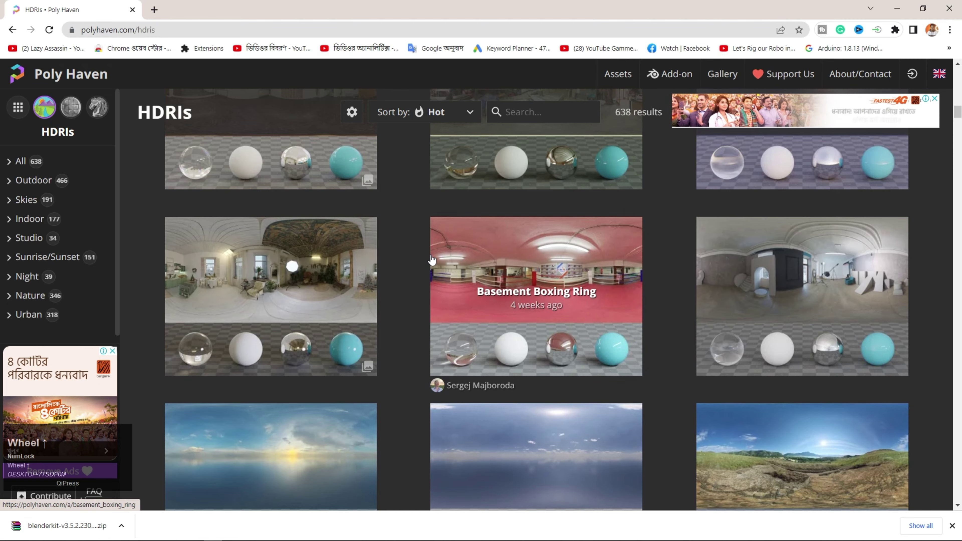
scroll(432, 263, up, 5)
scroll(432, 261, up, 1)
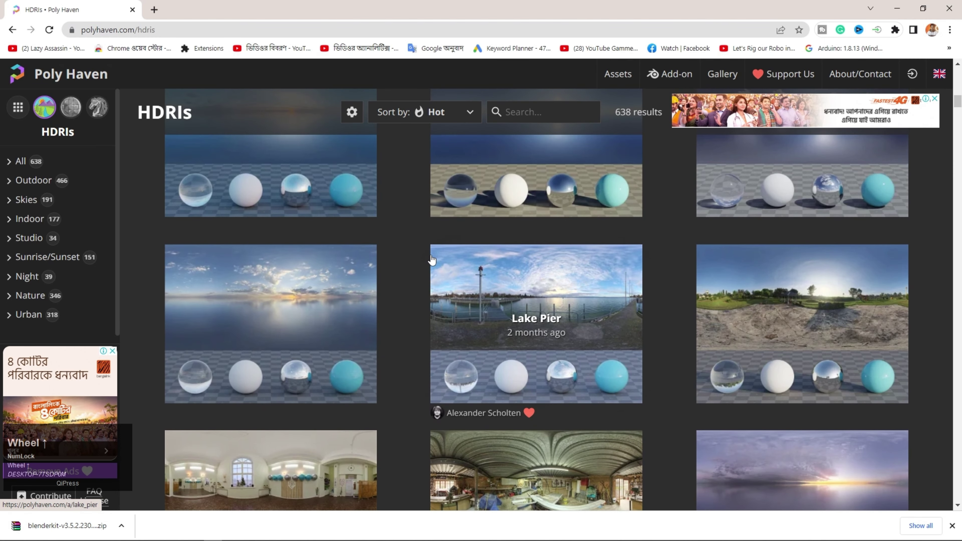
scroll(432, 261, down, 1)
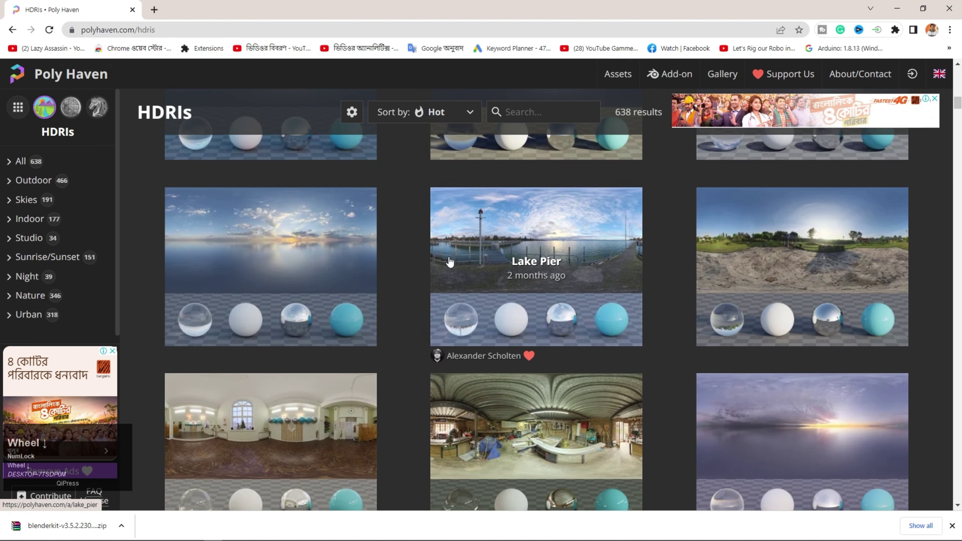
scroll(455, 266, down, 5)
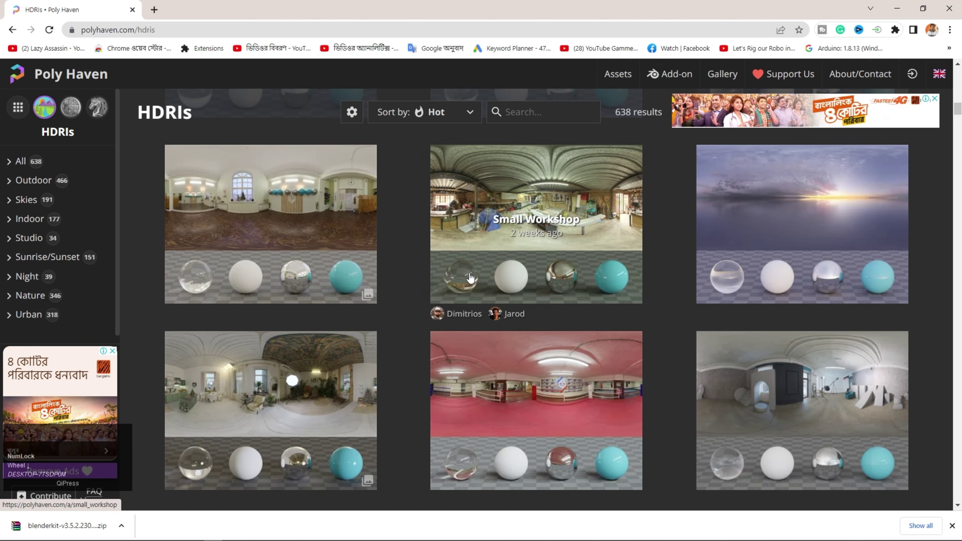
scroll(470, 278, up, 6)
scroll(471, 278, up, 5)
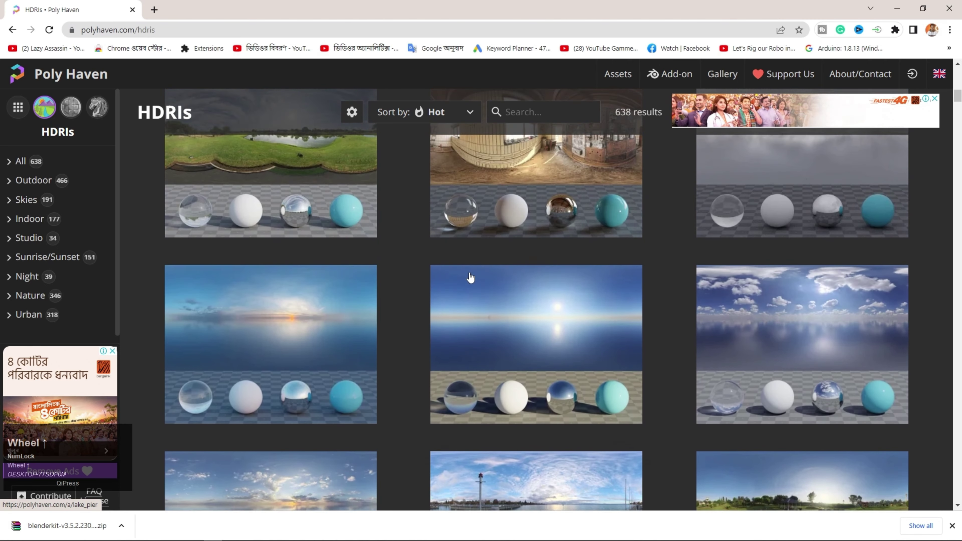
scroll(471, 278, down, 20)
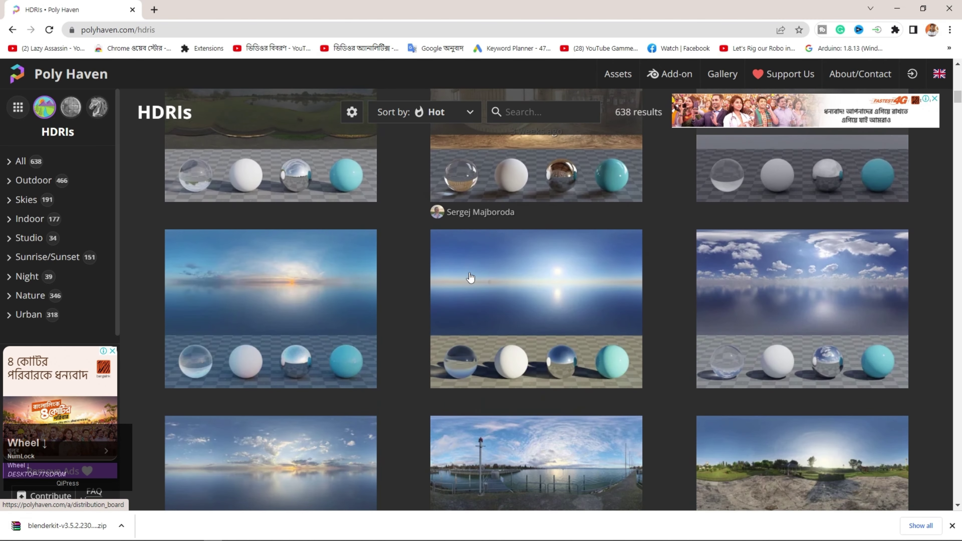
scroll(471, 274, up, 10)
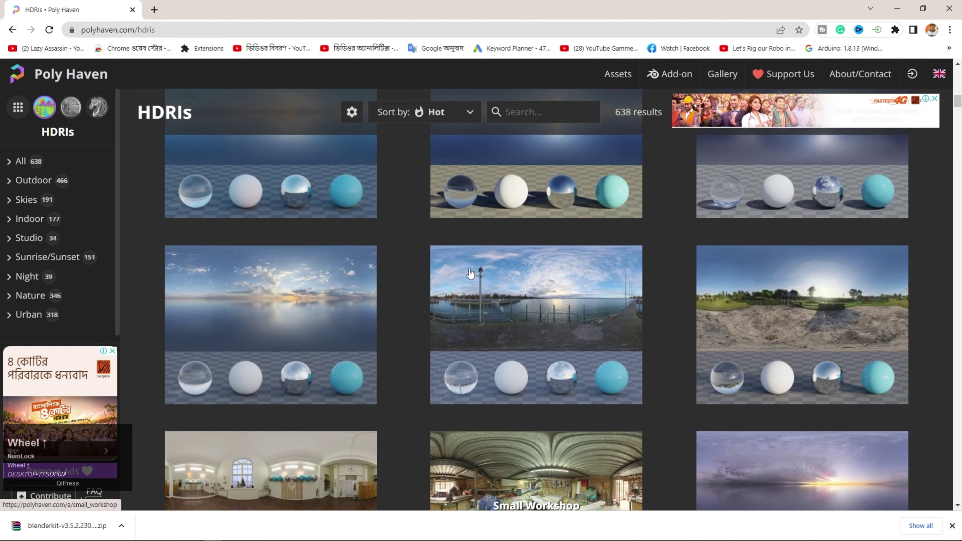
scroll(471, 274, up, 10)
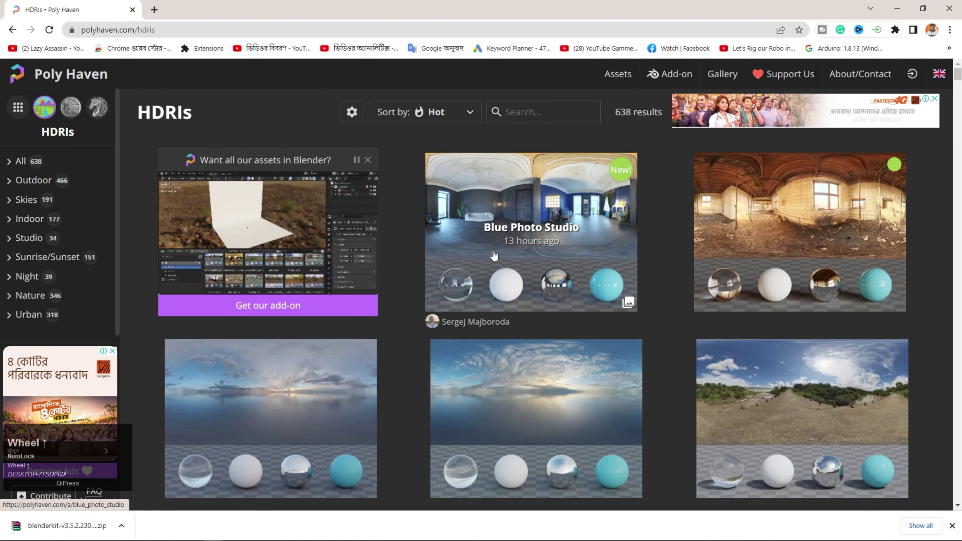
Download the Blue Photo Studio HDRI in 4K EXR format and return to Blender.
click(508, 222)
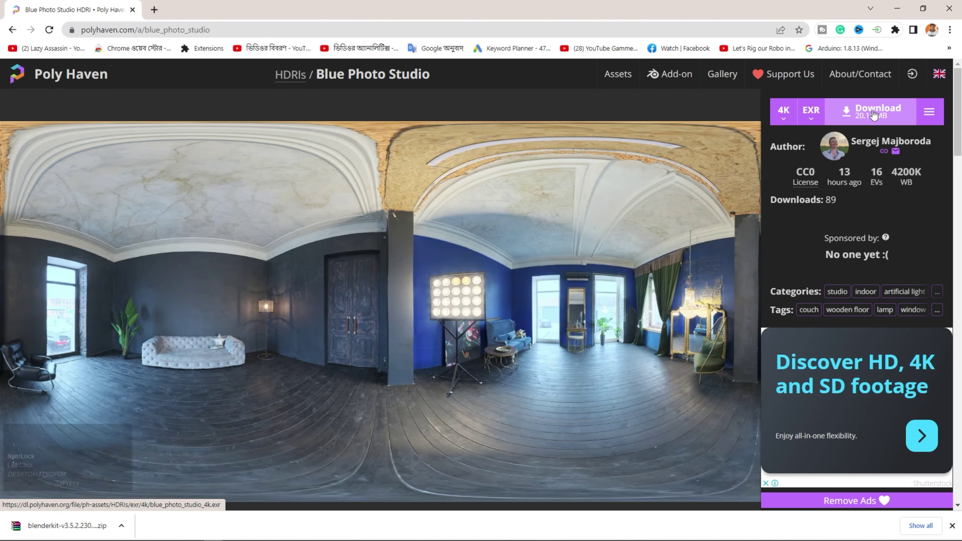
click(883, 111)
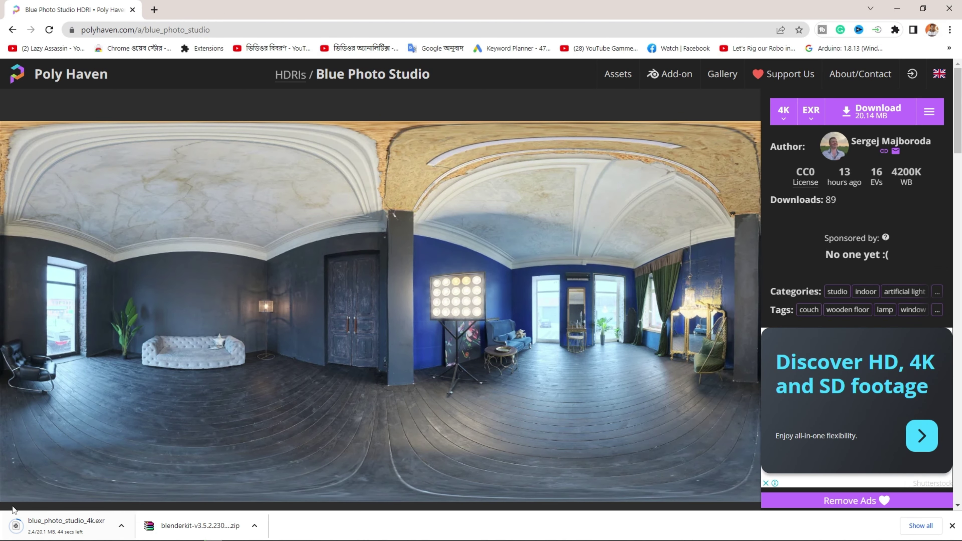
drag(795, 8, 0, 51)
Enlarge the timeline below the viewport and set the animation's end frame to 72.
scroll(364, 274, up, 1)
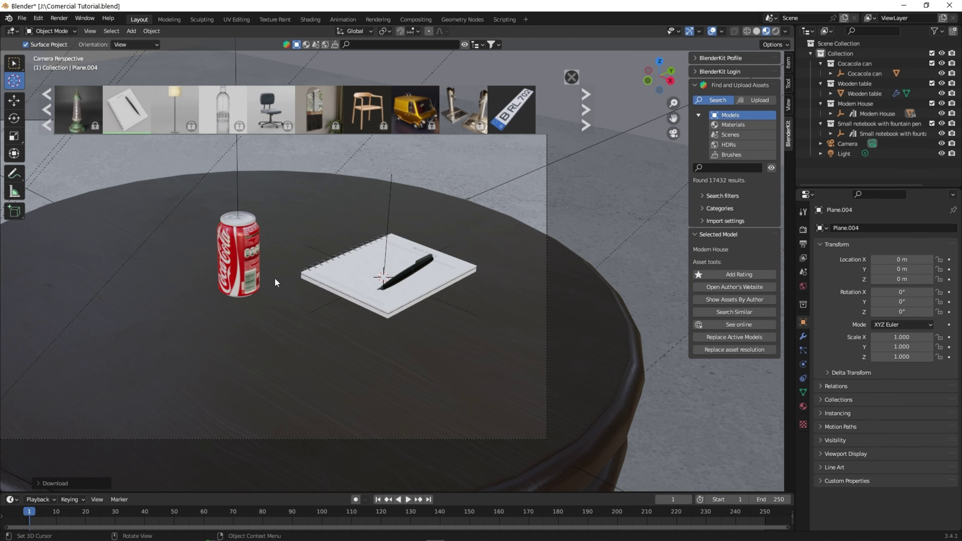
middle_drag(272, 286, 273, 288)
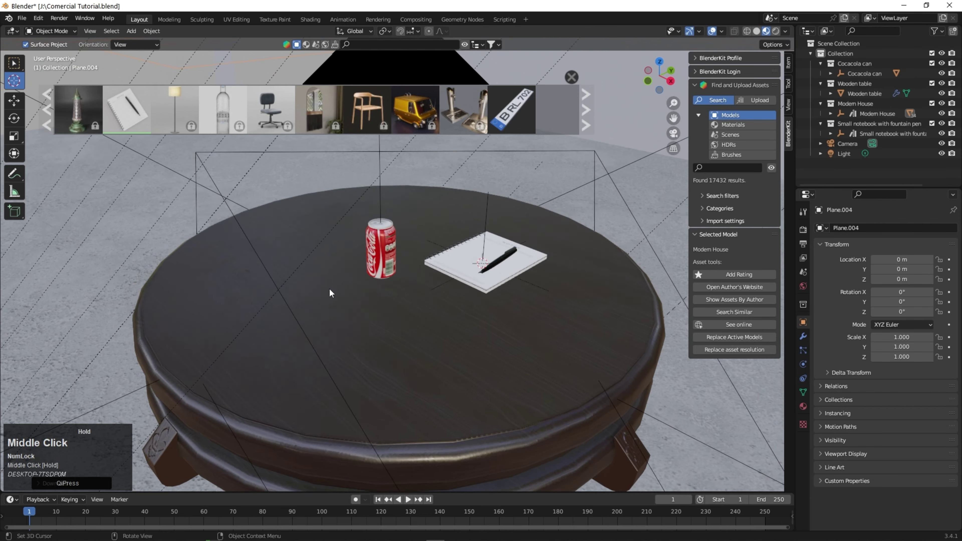
scroll(402, 252, down, 3)
scroll(401, 251, up, 5)
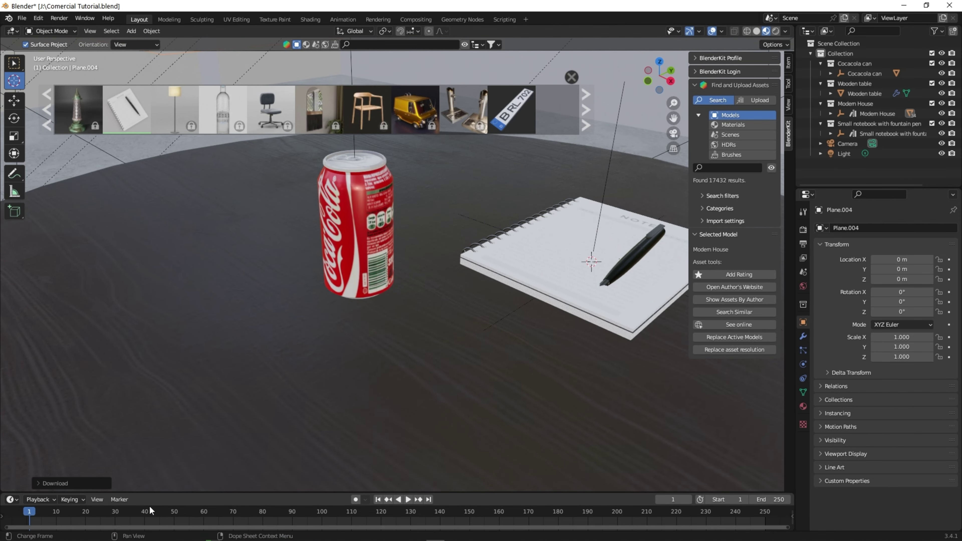
drag(158, 492, 173, 416)
drag(94, 439, 90, 346)
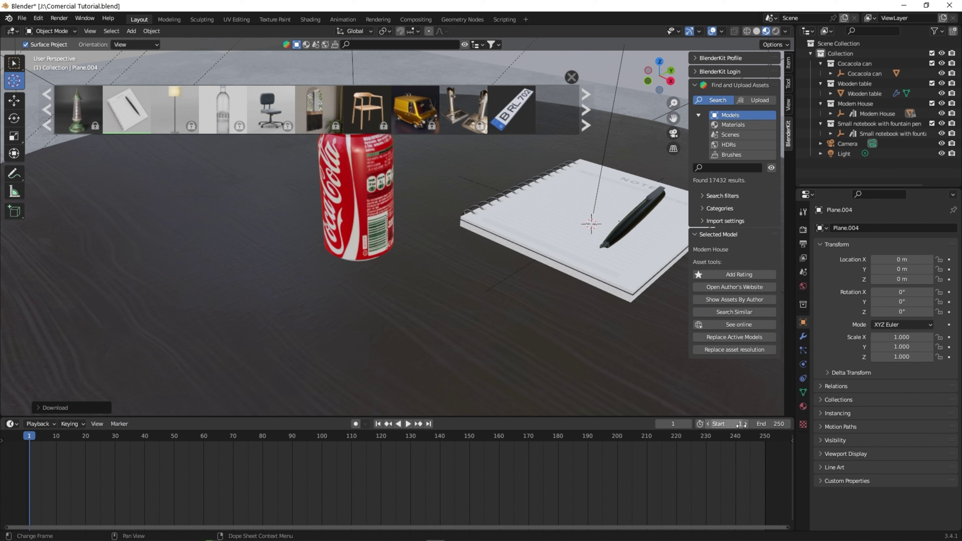
click(776, 423)
key(BackSpace)
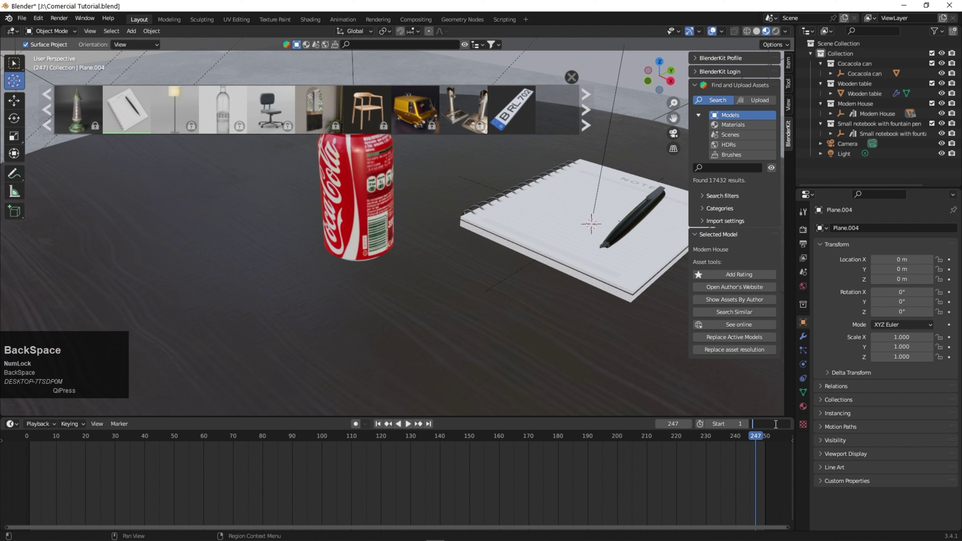
text(72)
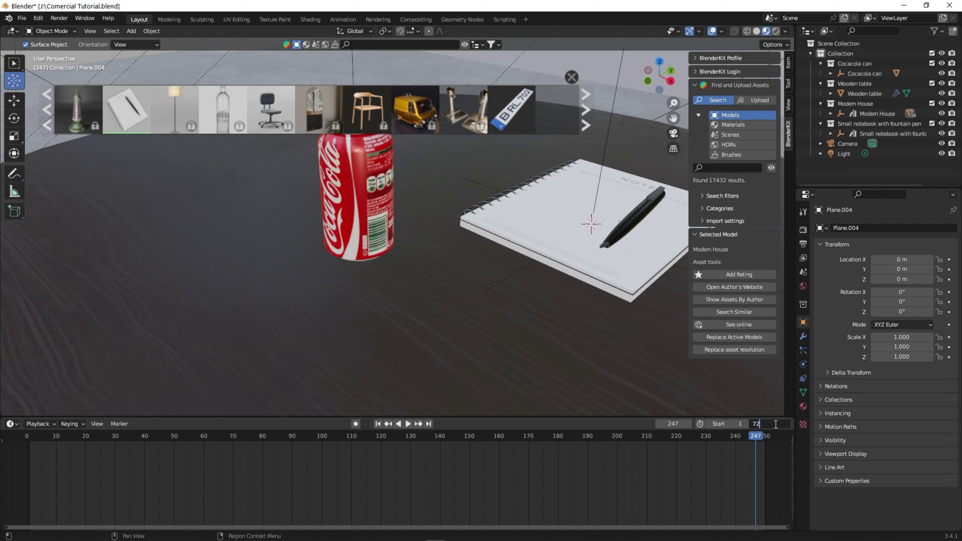
key(Return)
Insert a Location, Rotation, Scale & Custom Properties keyframe for the Cocacola can at frame 0.
drag(228, 447, 24, 444)
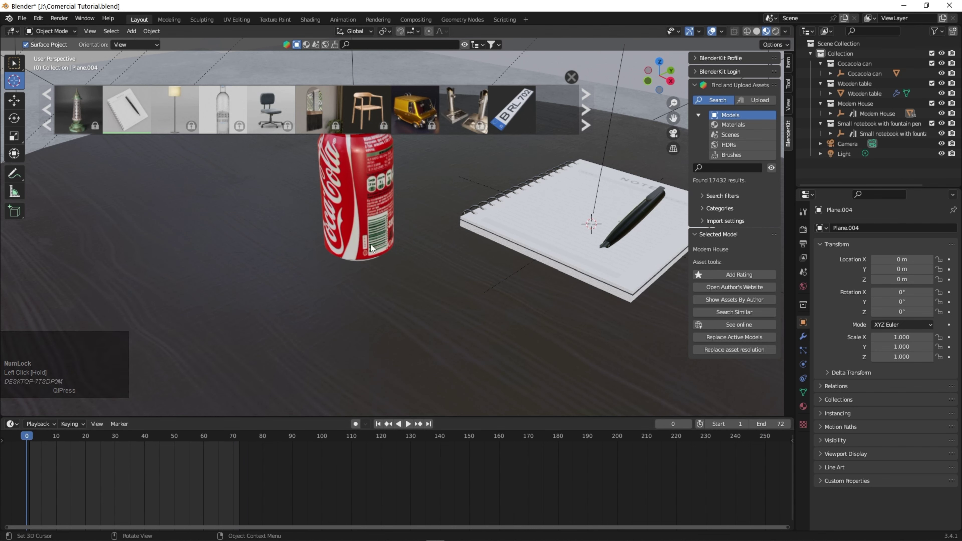
click(863, 72)
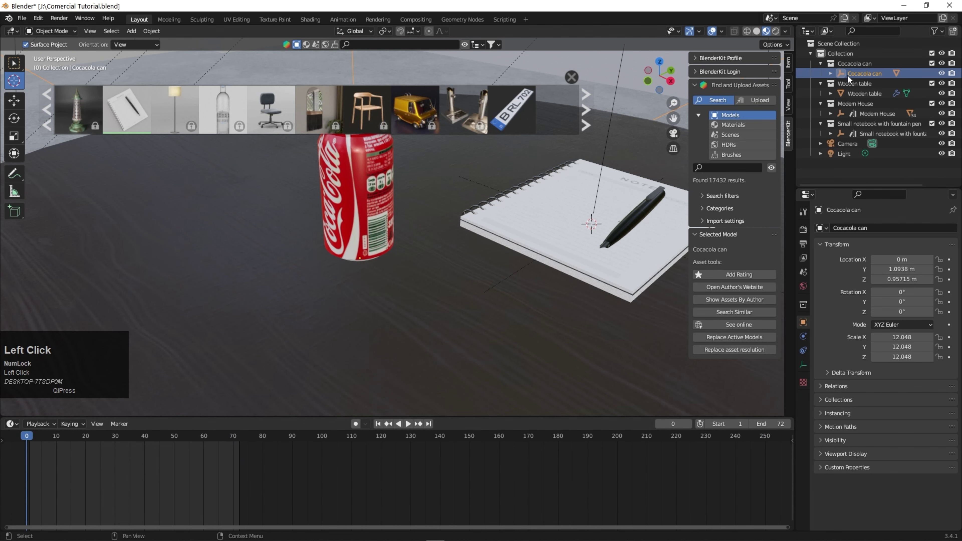
key(BackSpace)
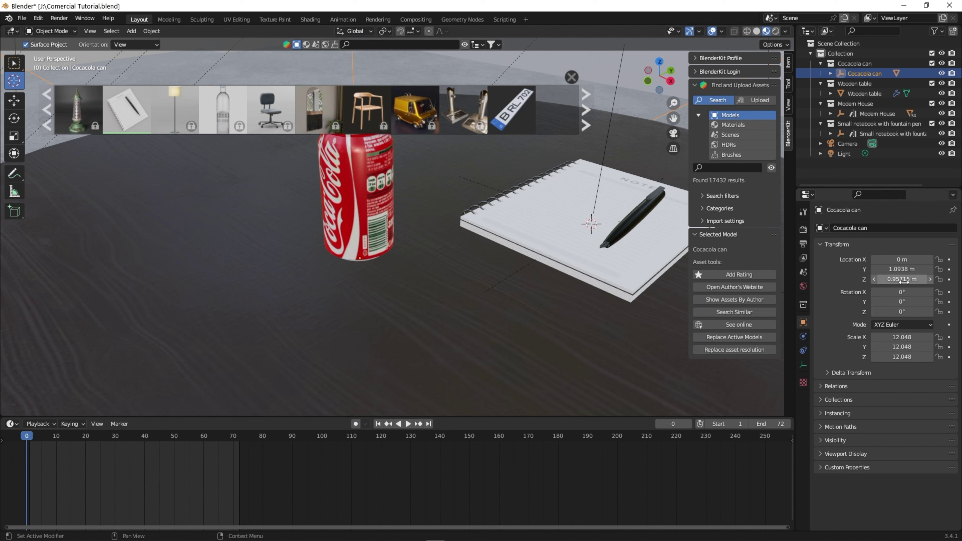
click(806, 321)
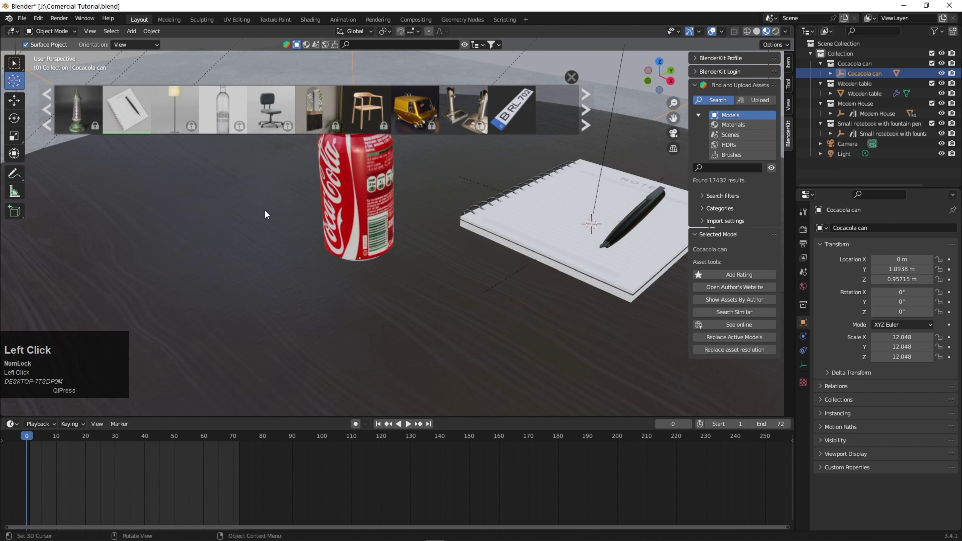
key(i)
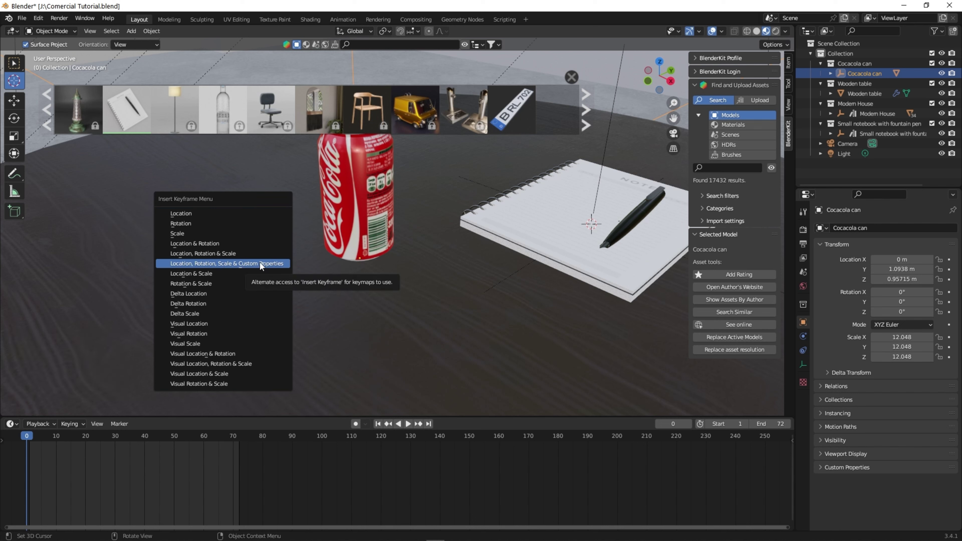
click(242, 261)
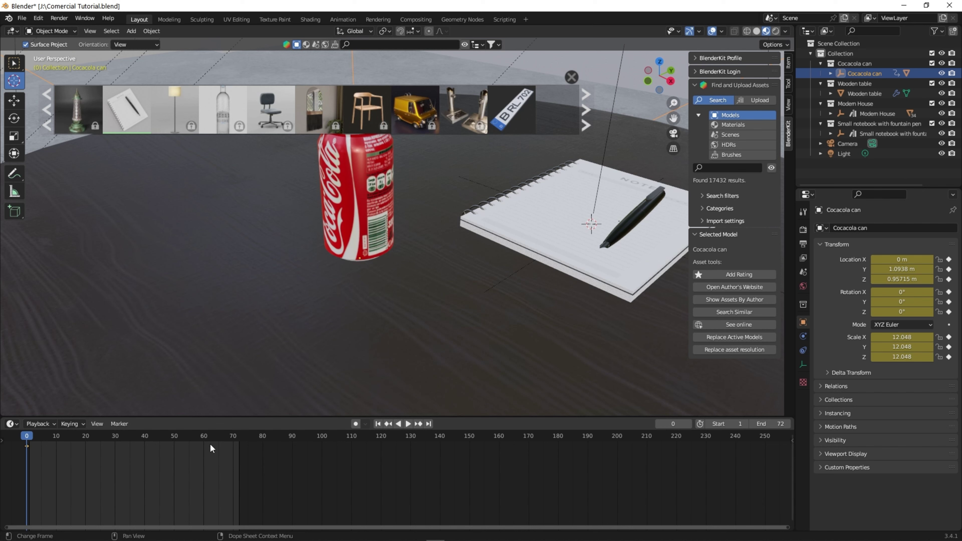
At frame 72, rotate the Cocacola can to 96.9° about Z and insert a Location, Rotation, Scale & Custom Properties keyframe.
drag(239, 441, 244, 440)
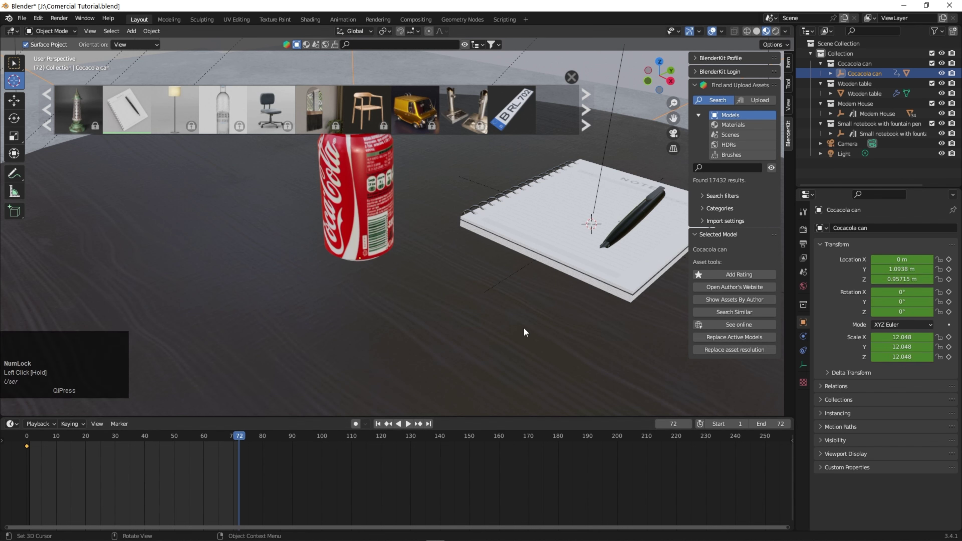
key(ctrl+z)
mouse_move(903, 311)
mouse_down()
mouse_move(961, 311)
mouse_move(897, 313)
mouse_up()
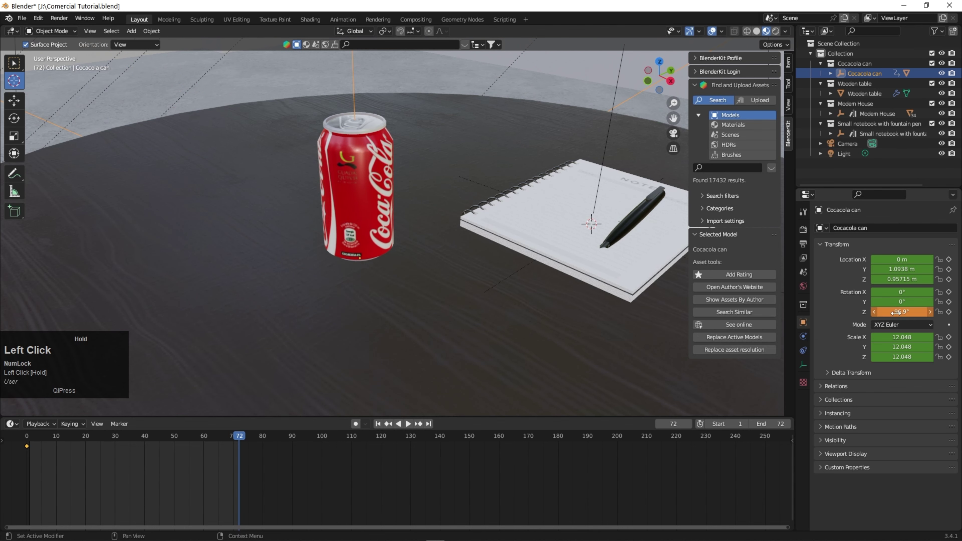
key(i)
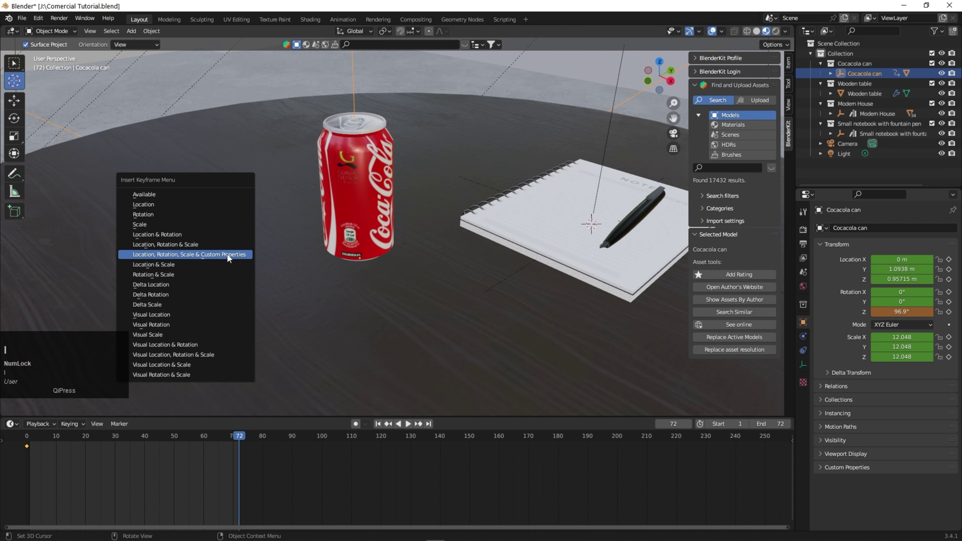
click(227, 254)
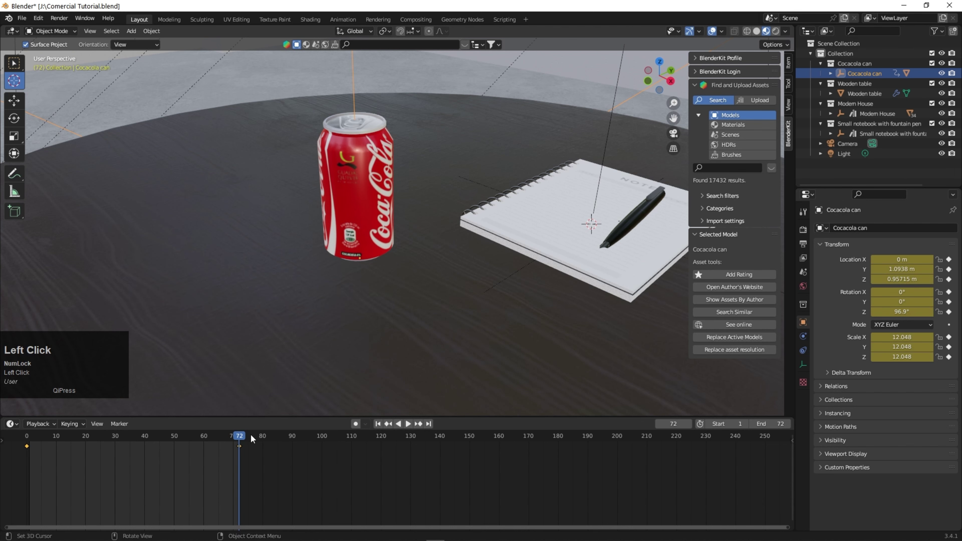
Return to frame 0 and play the animation to review the can's rotation.
click(25, 447)
drag(243, 440, 791, 423)
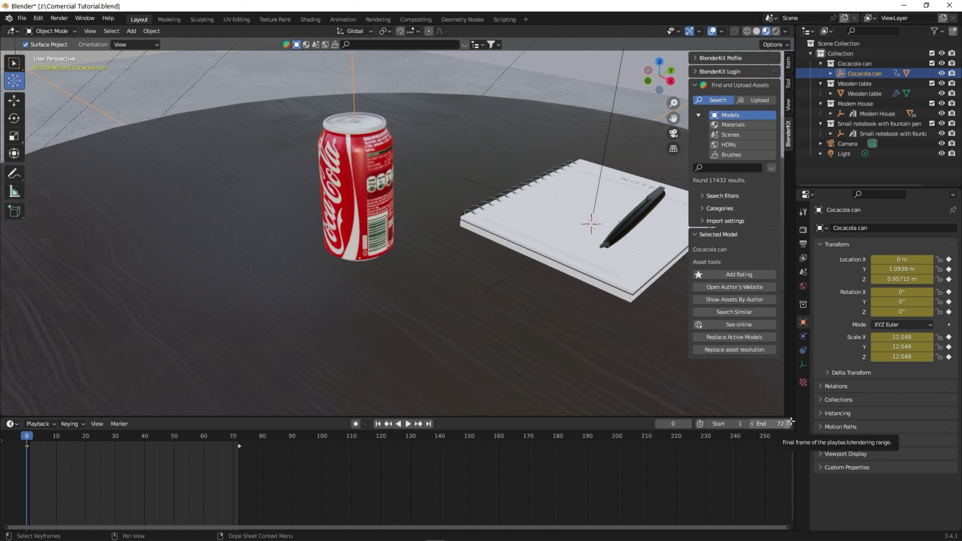
key(space)
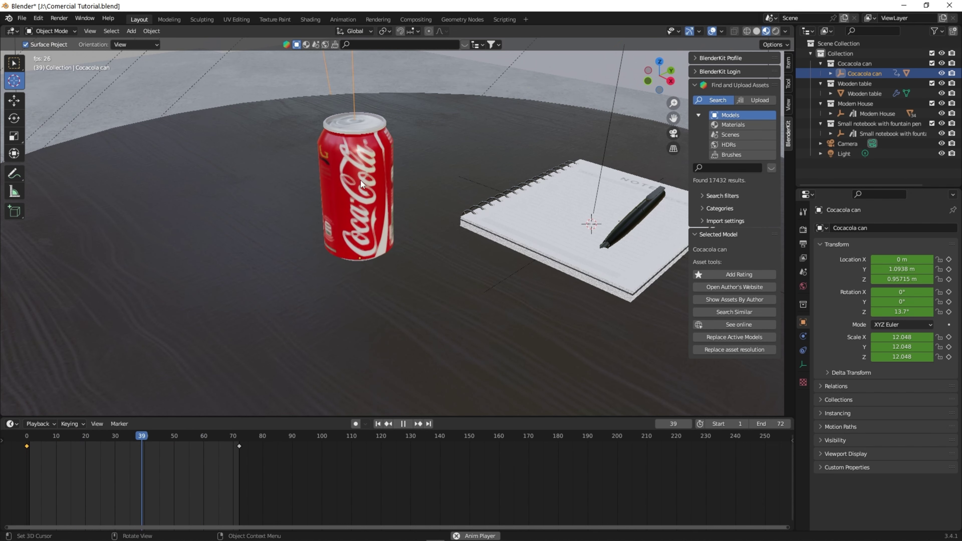
key(space)
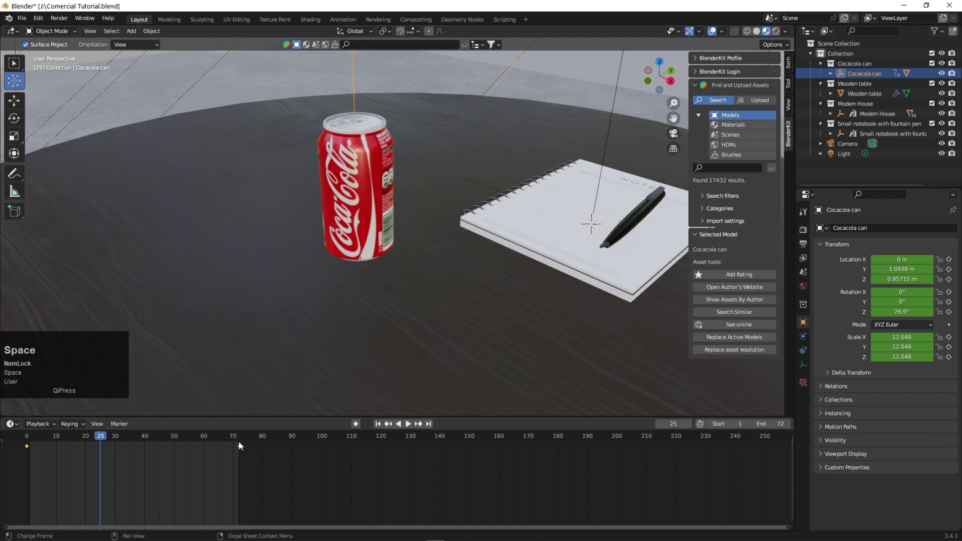
Move the can's two keyframes outside the playback range, to about frames -6 and 74, and set their interpolation mode to Linear.
drag(239, 446, 9, 446)
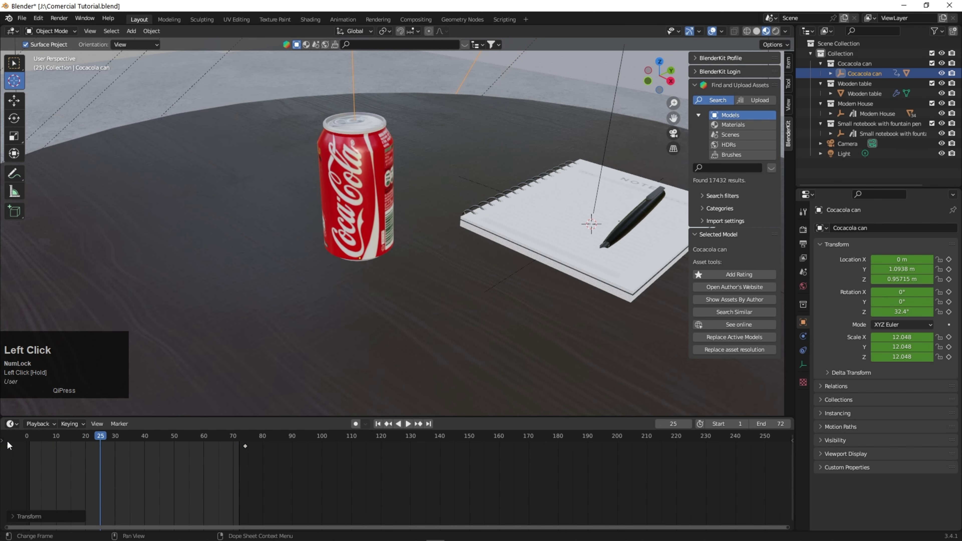
right_click(52, 458)
mouse_move(52, 458)
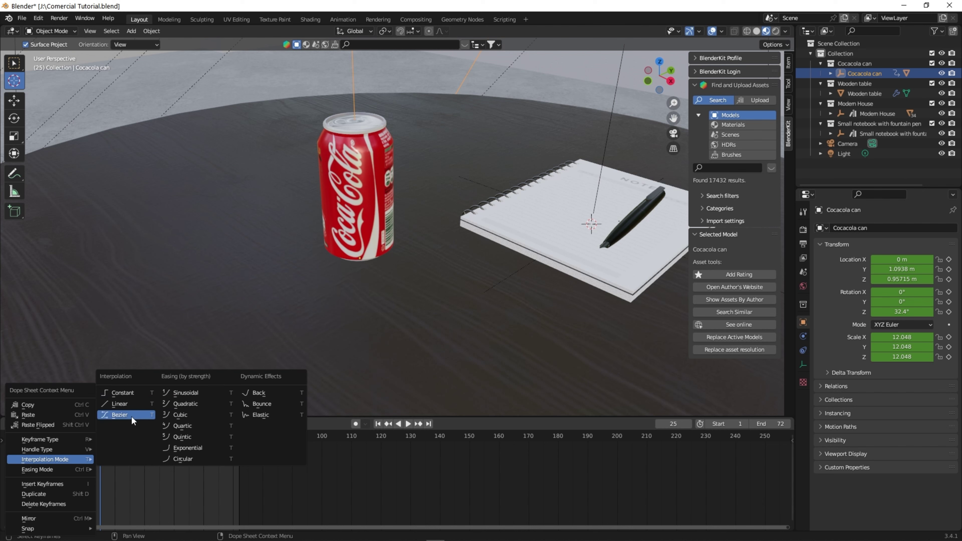
click(125, 407)
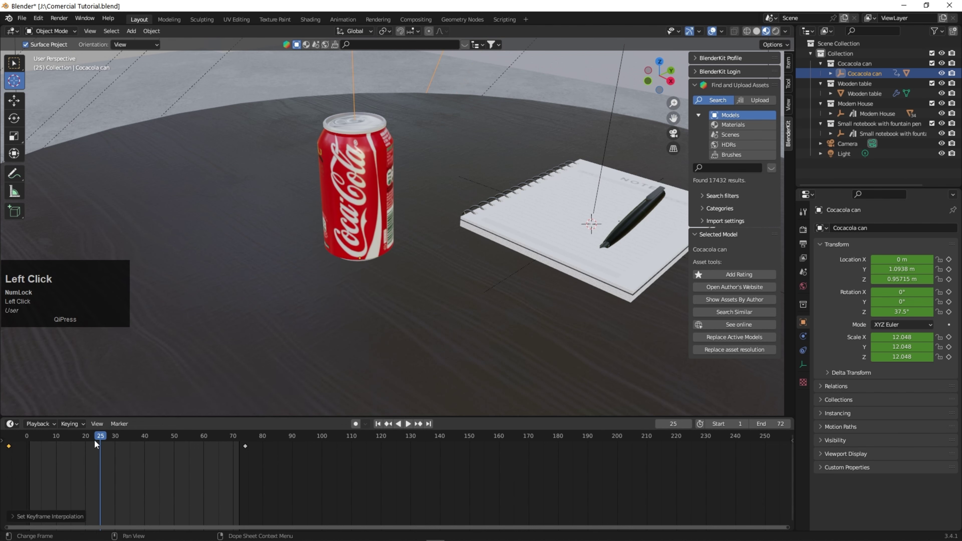
Play the animation from the start to check the can's linear rotation.
drag(94, 440, 6, 439)
key(space)
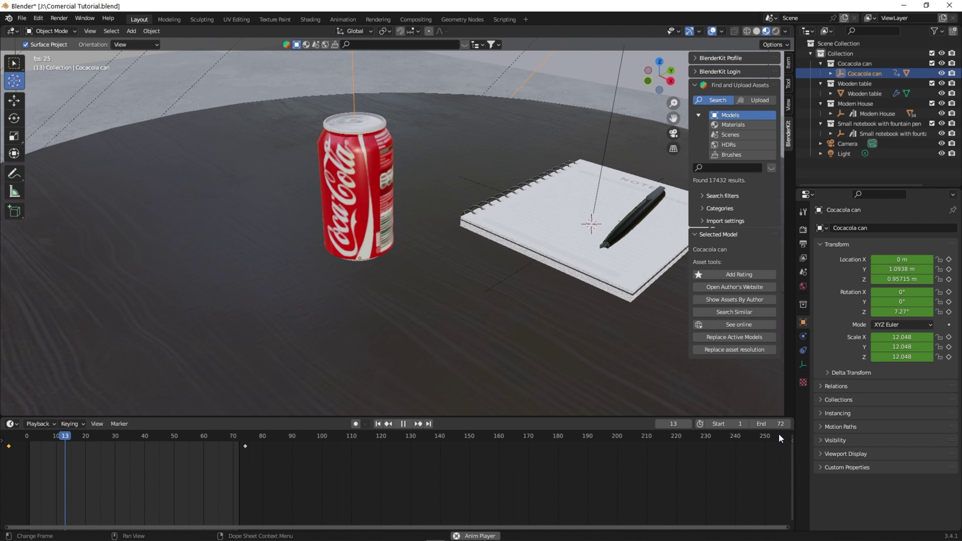
key(space)
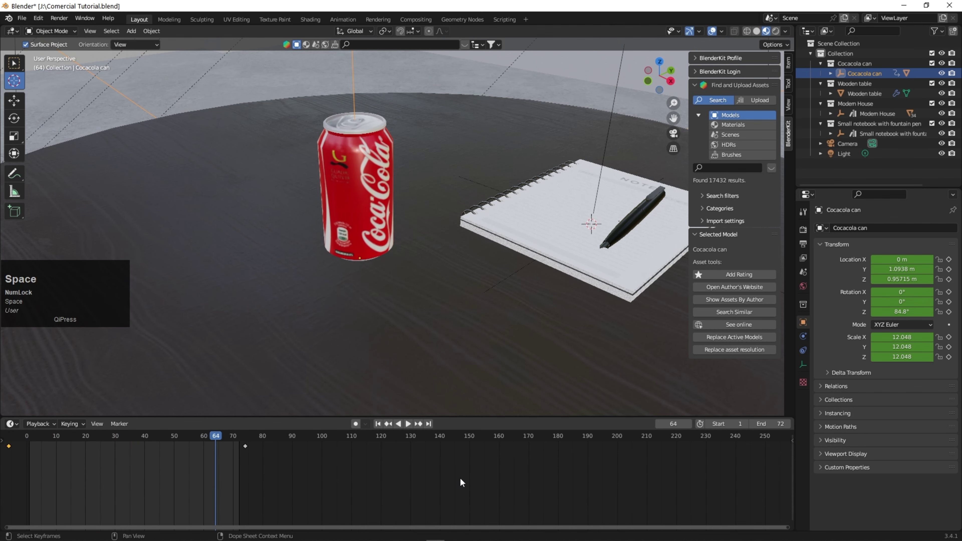
Select the camera, look through it, and keyframe its location, rotation and scale at frame 0.
drag(218, 437, 26, 441)
scroll(349, 376, down, 4)
scroll(349, 377, down, 3)
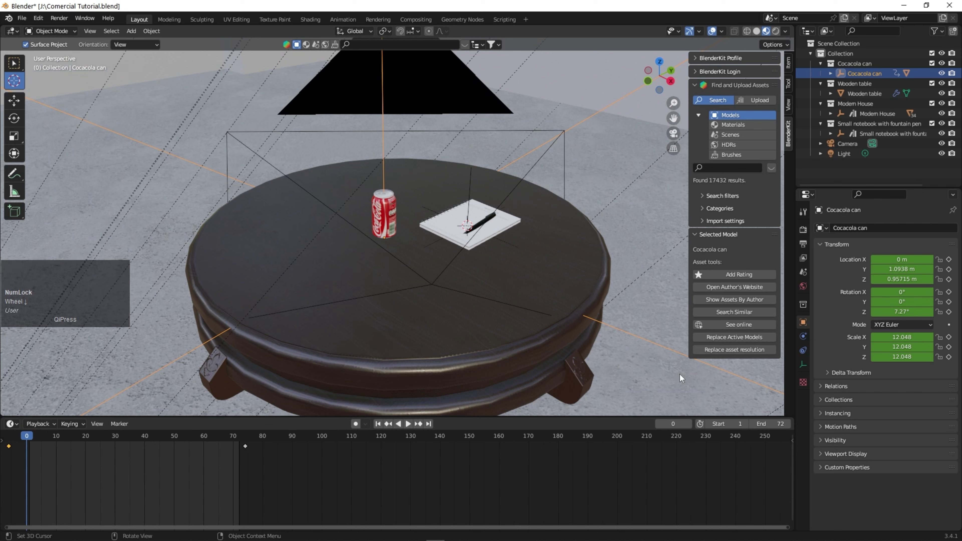
click(845, 143)
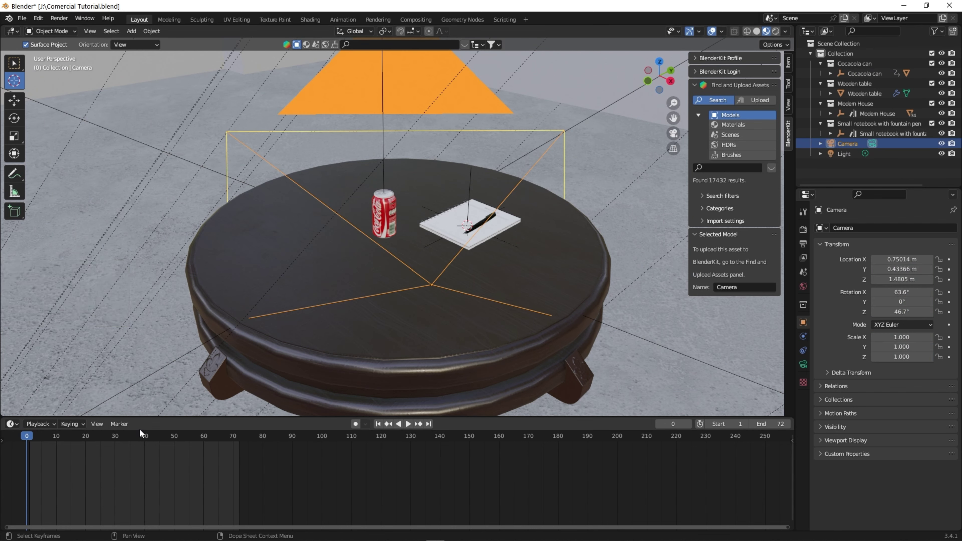
key(KP_0)
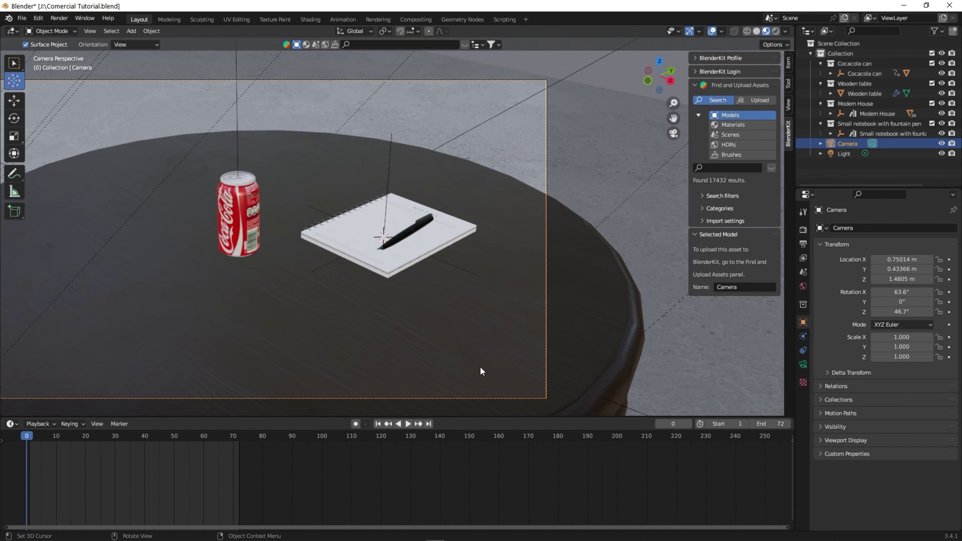
scroll(392, 291, down, 1)
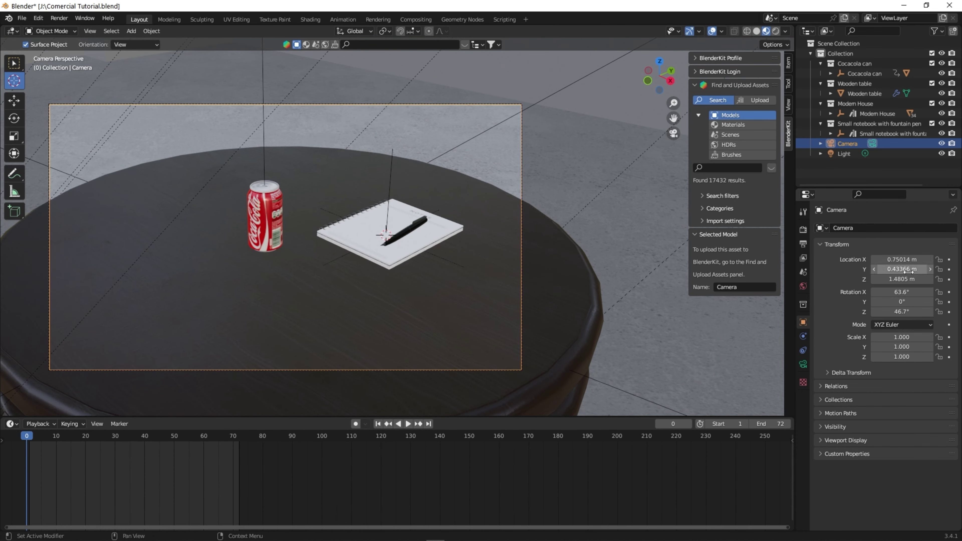
key(i)
click(246, 282)
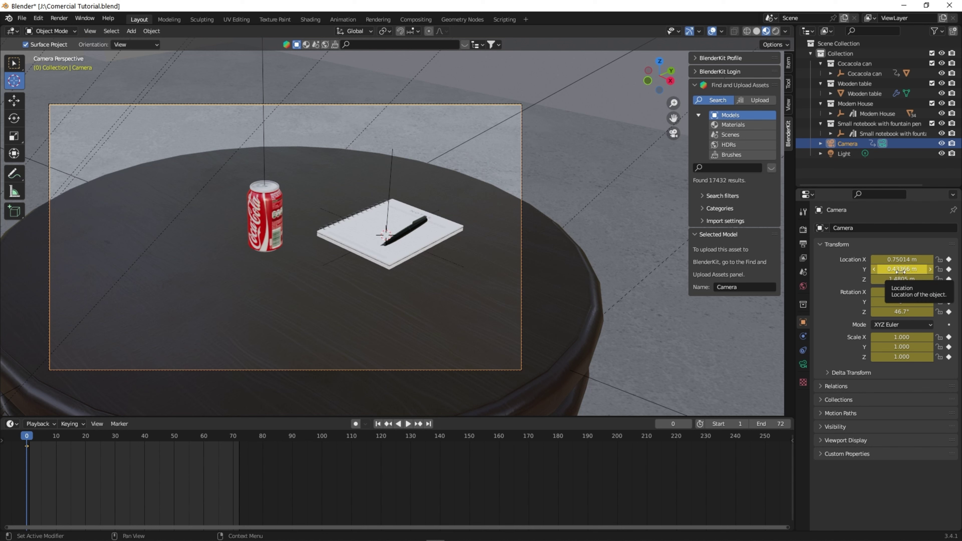
At frame 30, move the camera to X 0.32014 m, Y 0.81366 m, Z 1.2405 m and insert a Location, Rotation, Scale & Custom Properties keyframe.
click(115, 439)
click(902, 270)
click(909, 261)
drag(908, 261, 904, 261)
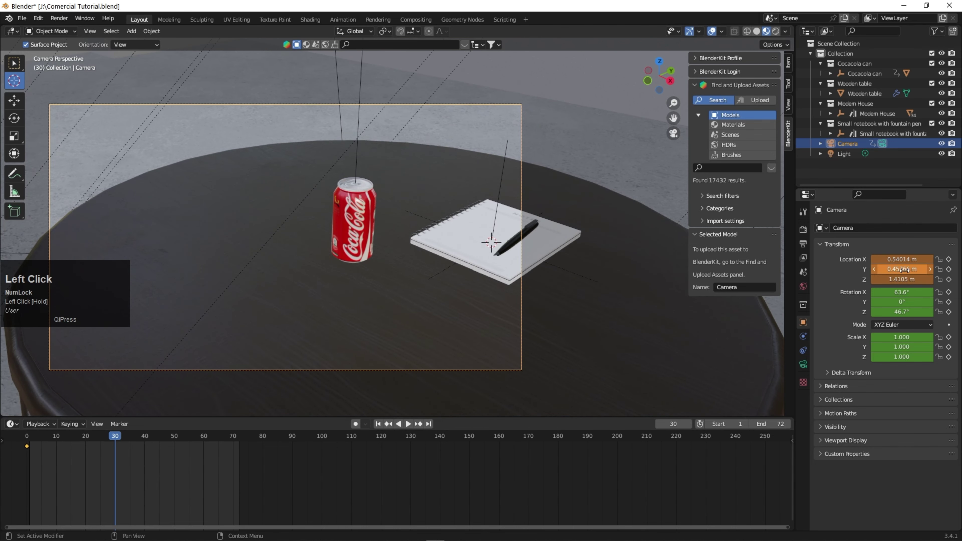
mouse_move(903, 270)
mouse_down()
mouse_move(915, 269)
mouse_move(881, 279)
mouse_move(887, 269)
mouse_up()
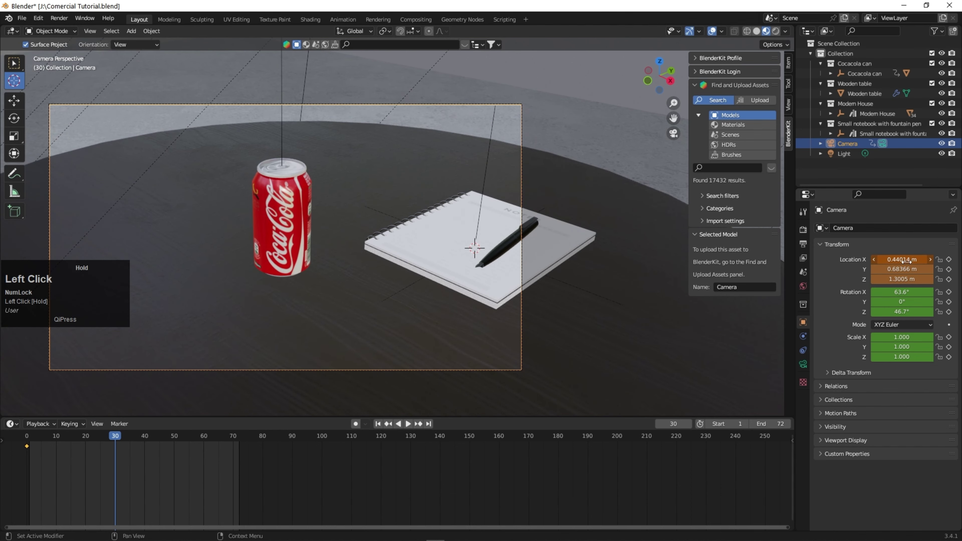
mouse_move(903, 269)
mouse_down()
mouse_move(911, 270)
mouse_move(887, 259)
mouse_move(919, 269)
mouse_up()
mouse_move(901, 279)
mouse_down()
mouse_move(887, 279)
mouse_move(908, 269)
mouse_move(902, 260)
mouse_move(881, 260)
mouse_move(910, 270)
mouse_up()
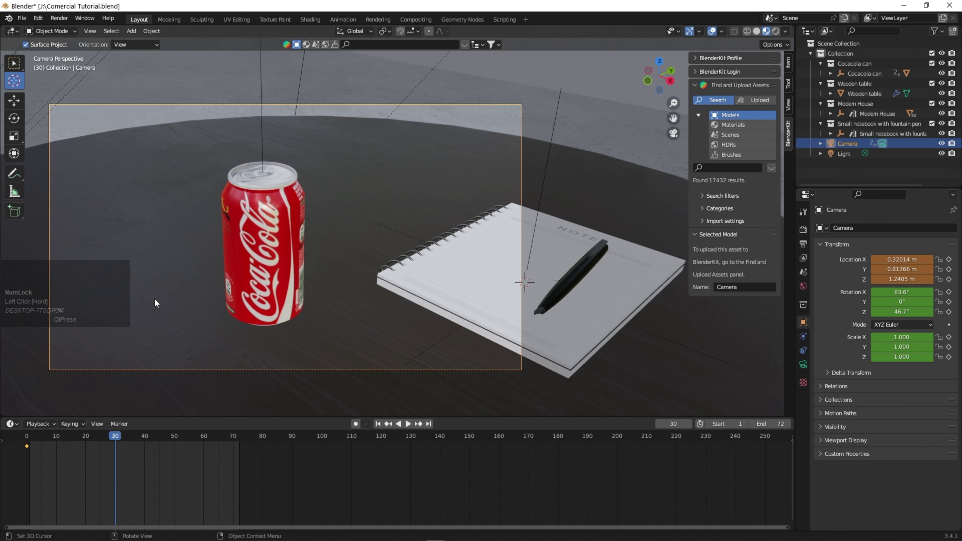
key(i)
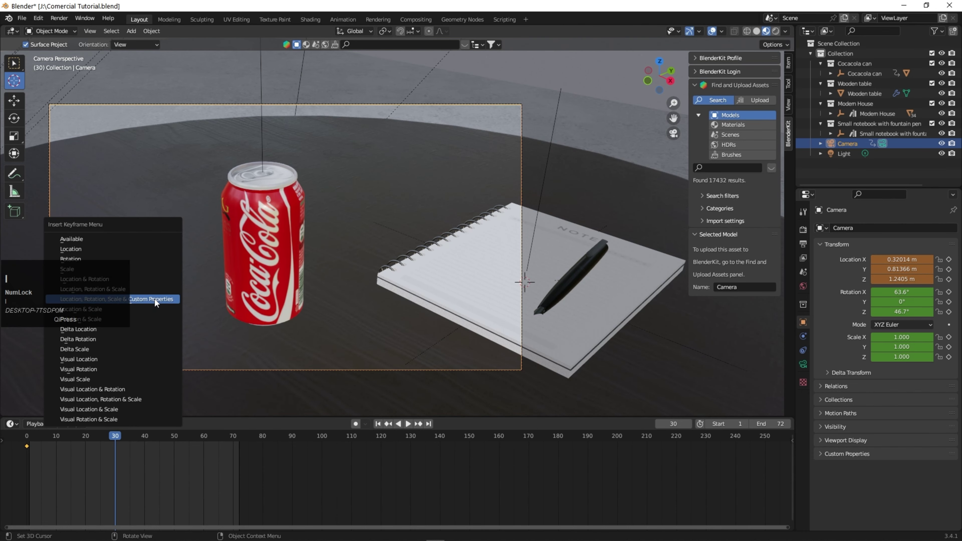
click(155, 300)
At frame 72, move the camera closer to the can and keyframe it, and play the camera animation before returning to frame 0.
drag(229, 439, 239, 437)
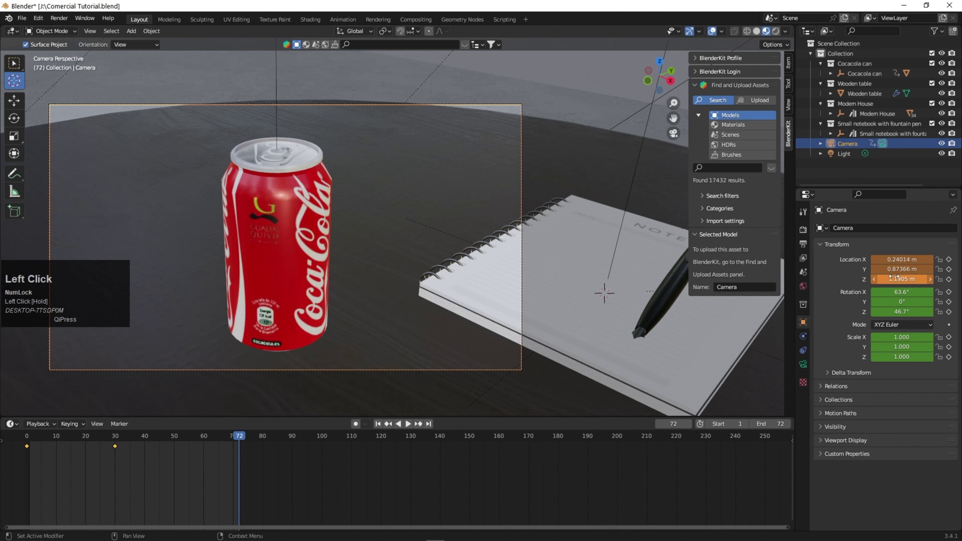
drag(903, 269, 894, 269)
key(i)
click(310, 282)
key(space)
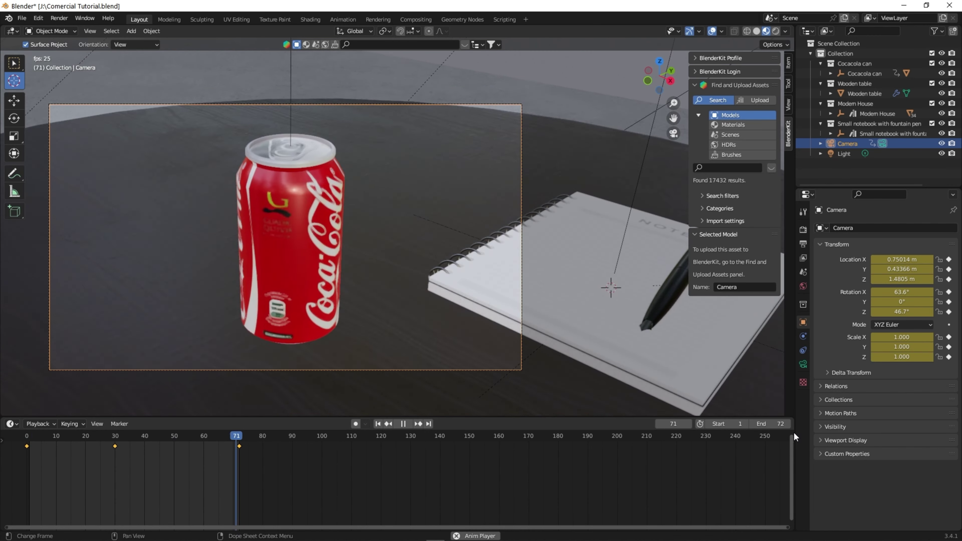
drag(88, 437, 10, 436)
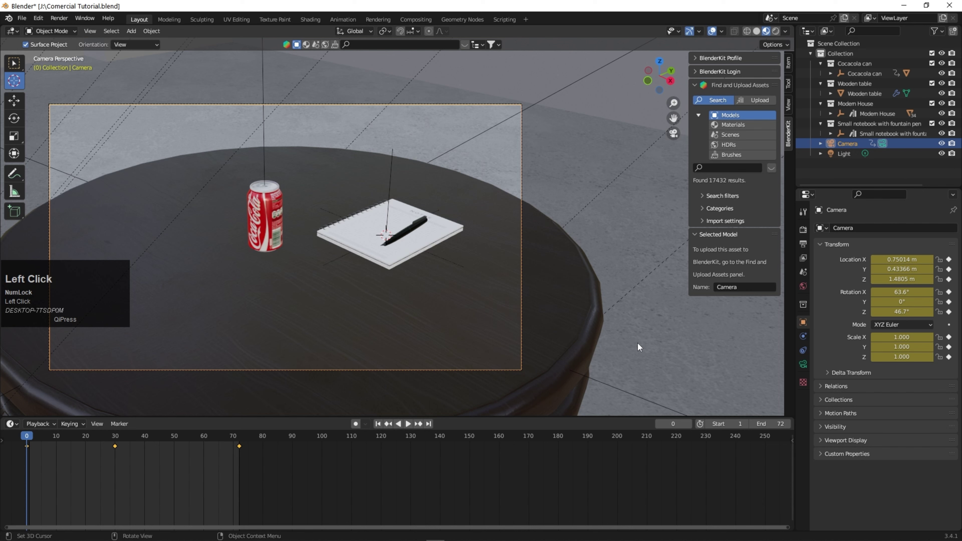
Assign an Environment Texture to the Color of the world's Background surface.
click(803, 287)
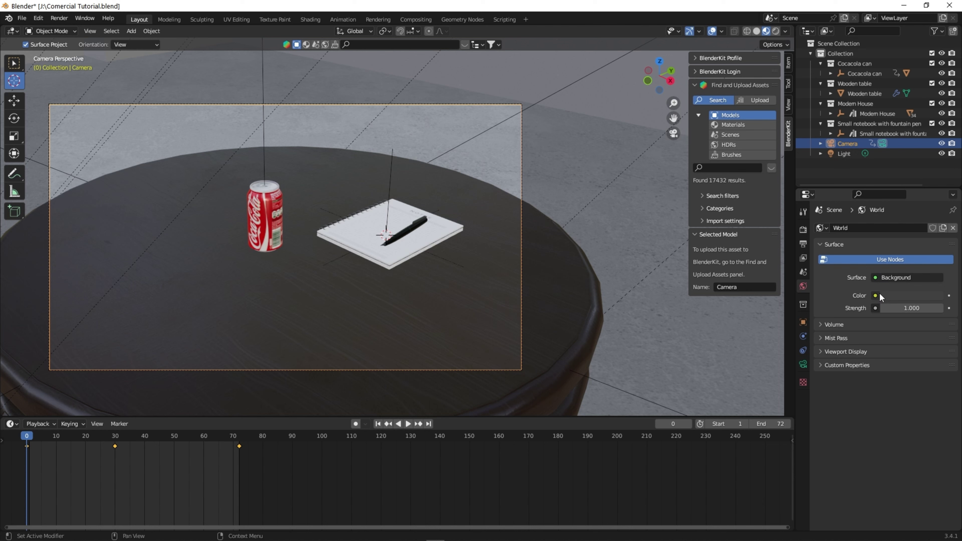
click(876, 279)
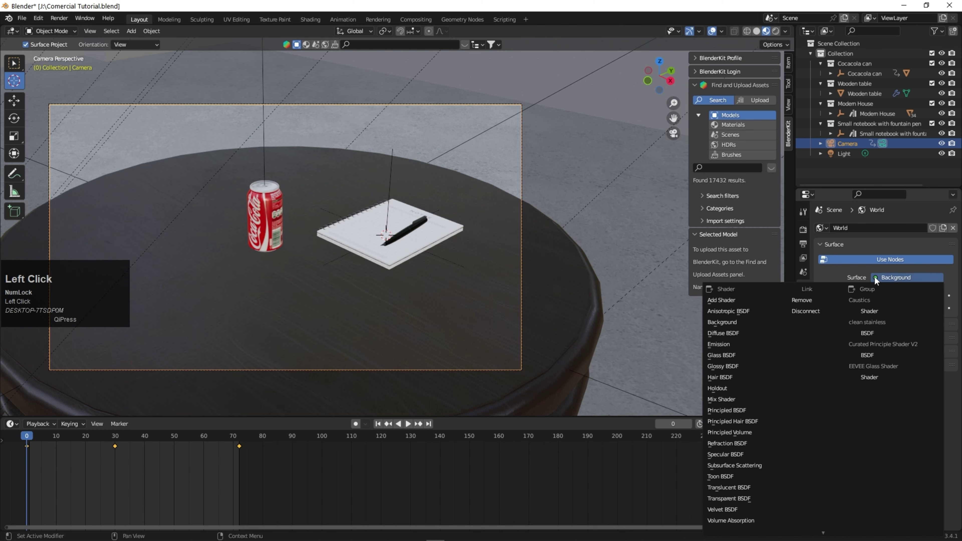
click(855, 268)
click(877, 296)
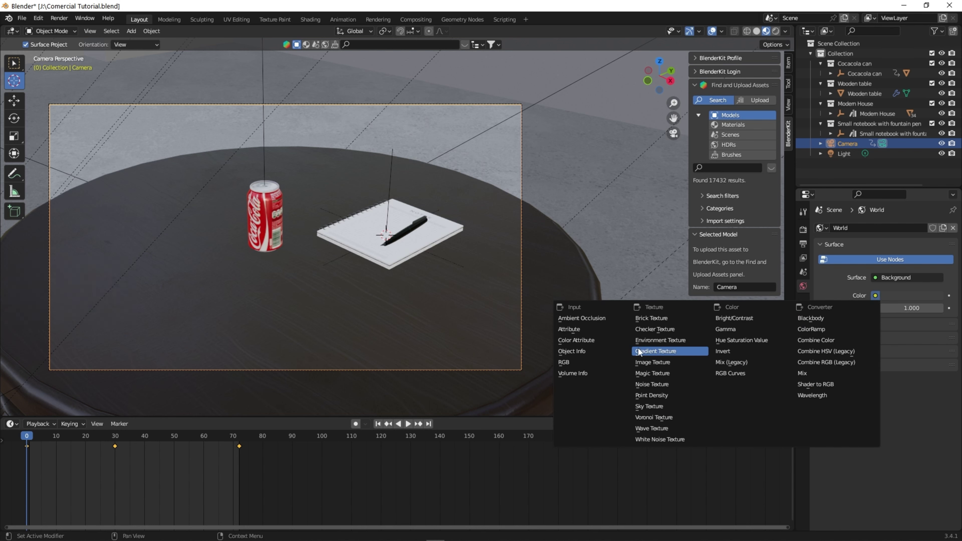
click(654, 341)
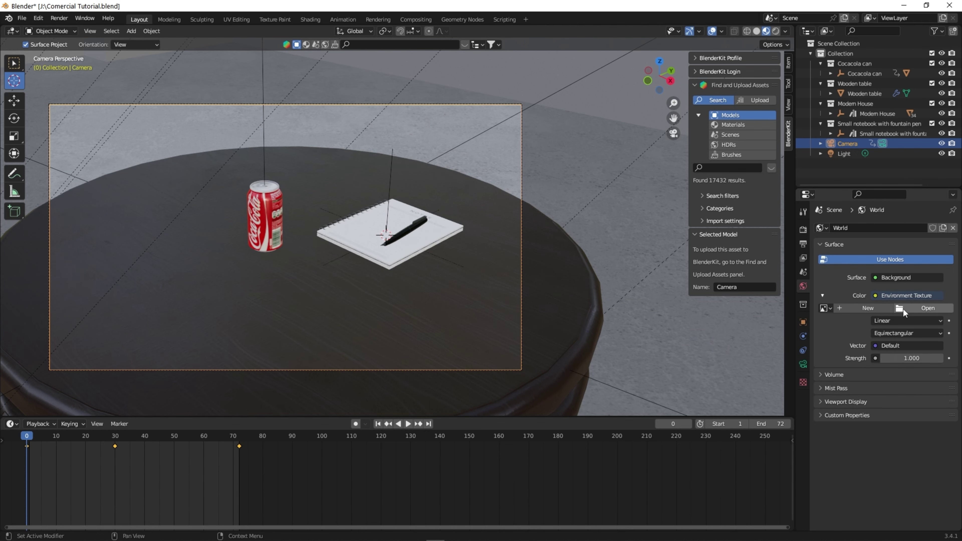
Load blue_photo_studio_4k.exr from the Downloads folder as the world's environment image.
click(926, 307)
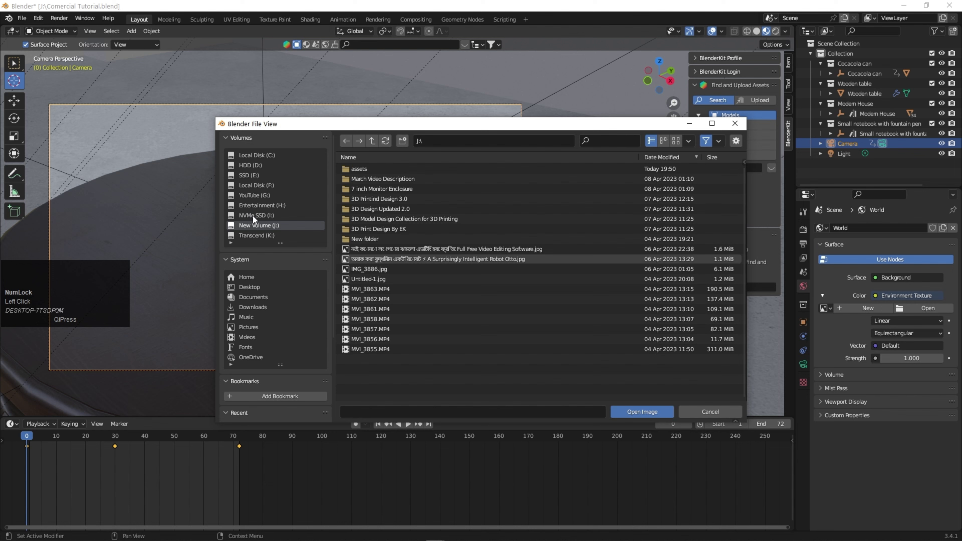
click(253, 306)
scroll(410, 287, down, 5)
scroll(392, 194, down, 3)
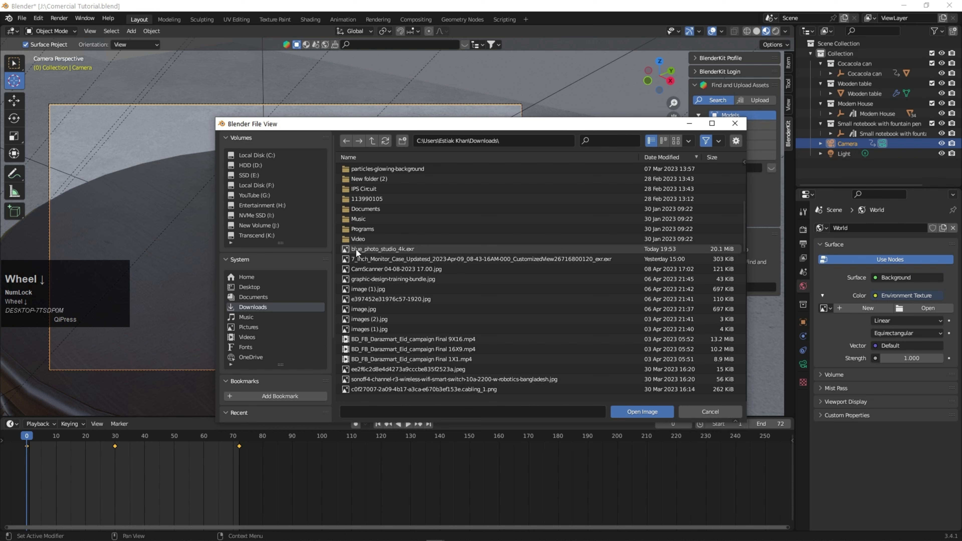
click(387, 248)
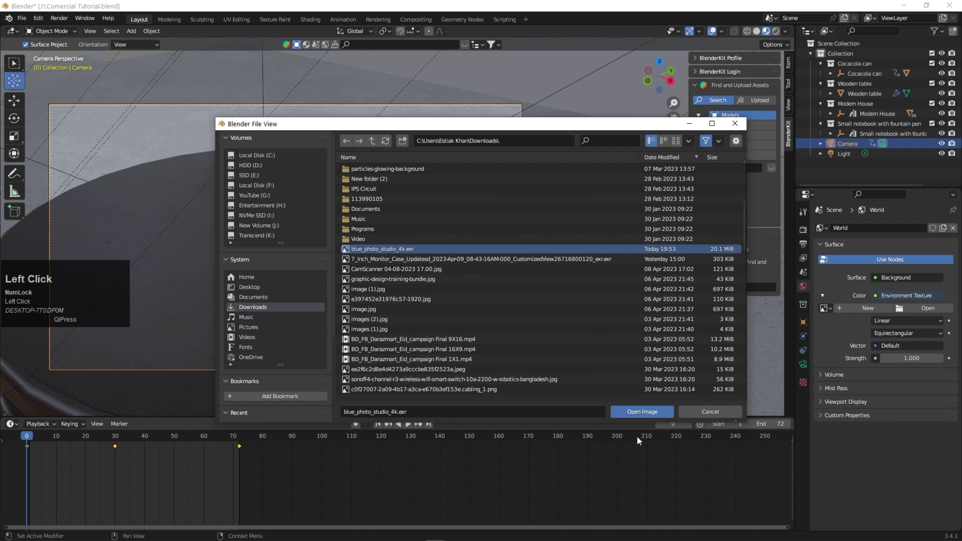
click(639, 411)
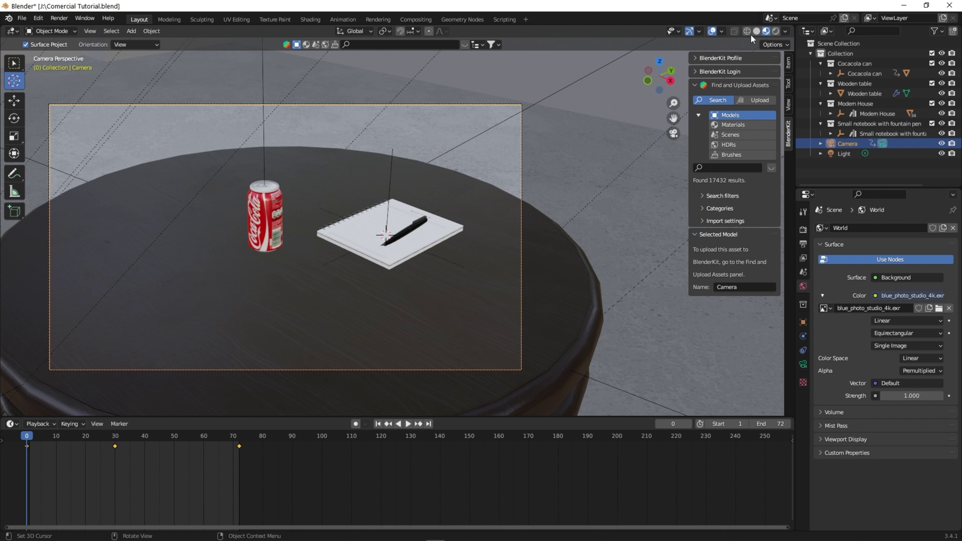
Switch the viewport to Rendered shading to preview the HDRI lighting on the can and notebook.
click(776, 32)
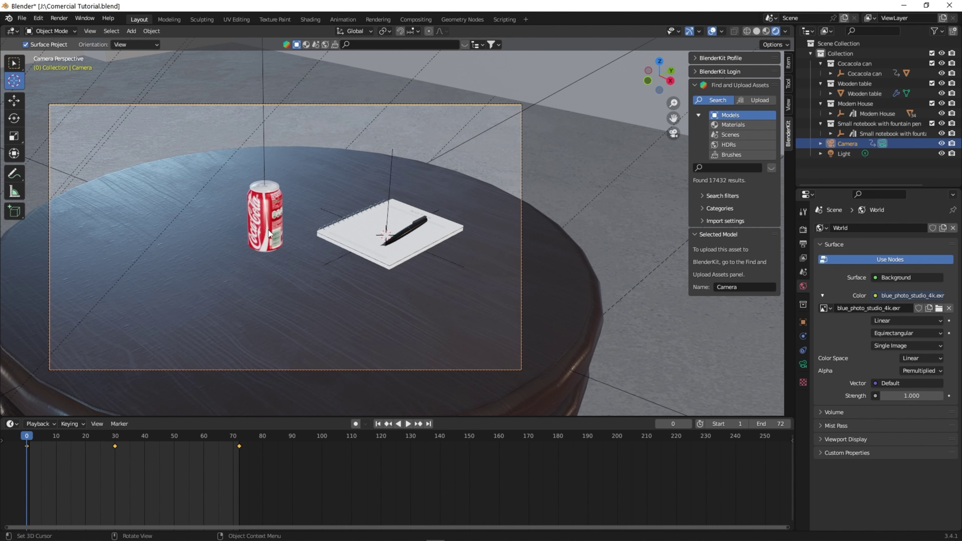
scroll(307, 246, up, 1)
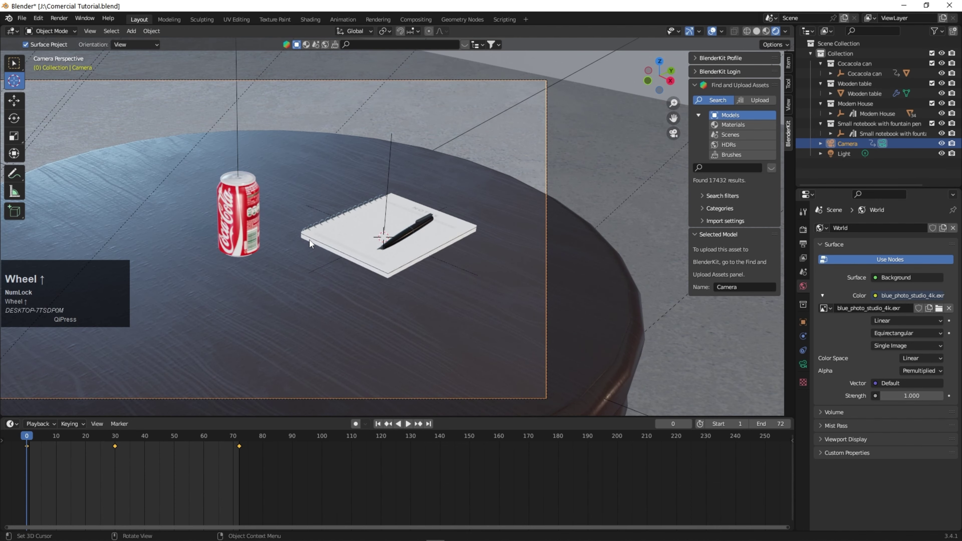
Try brighter world lighting by raising the Background strength to 2 and 3.
click(906, 394)
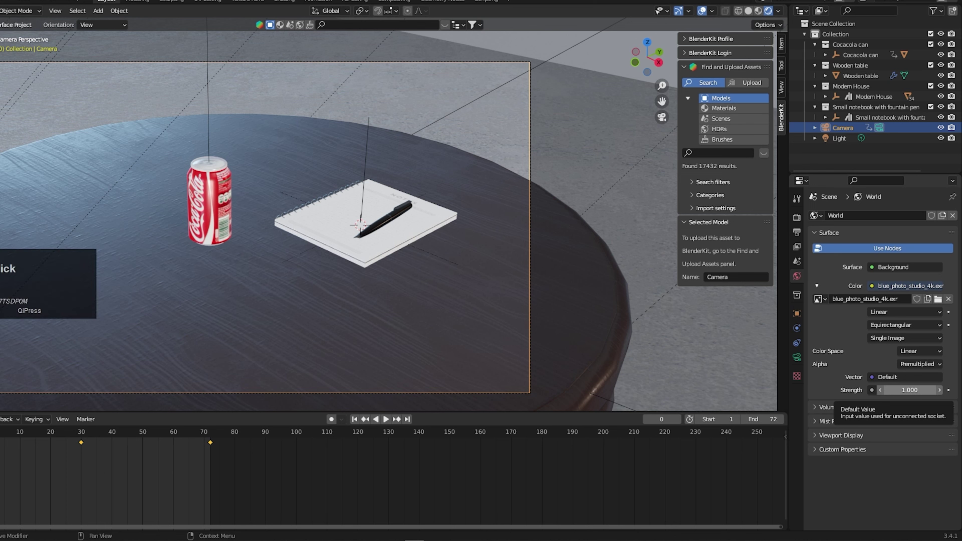
key(Return)
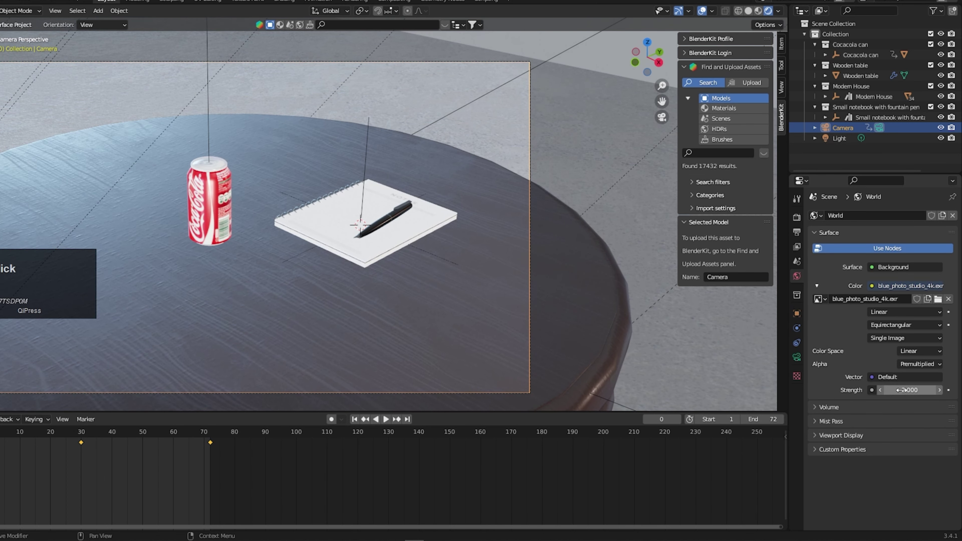
click(904, 391)
text(3)
key(Return)
Set the world Background strength to 0.5 and inspect the lighting on the can, notebook and table.
click(903, 391)
text(0.5)
key(Return)
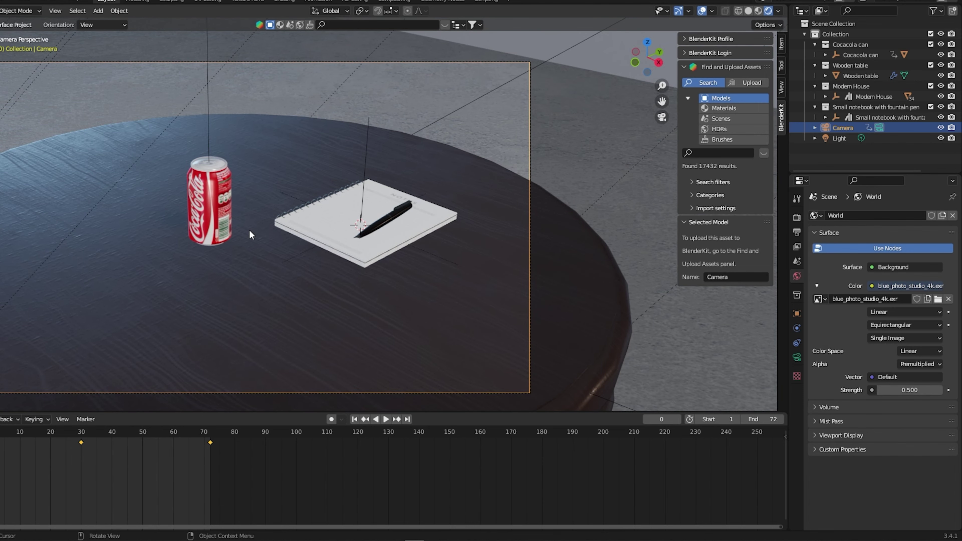
scroll(249, 229, up, 3)
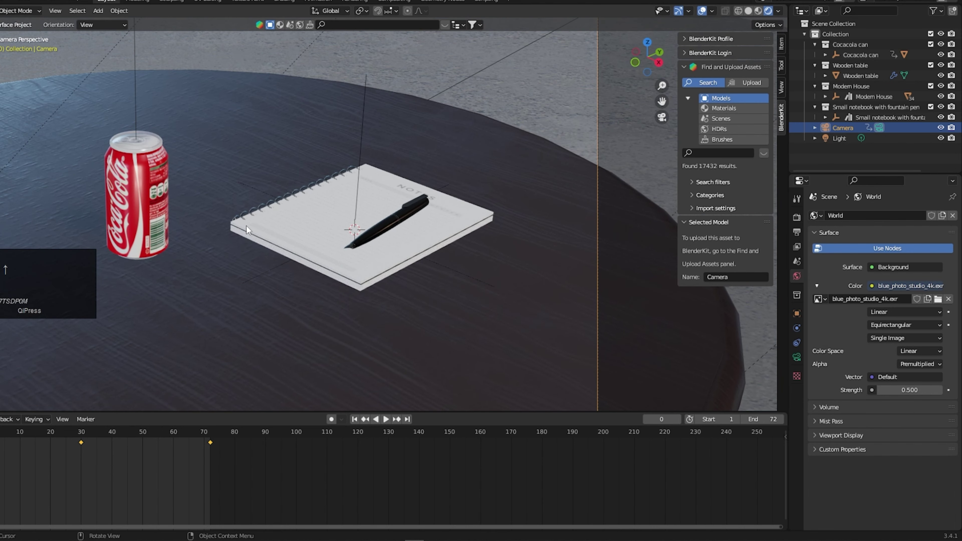
scroll(247, 226, down, 4)
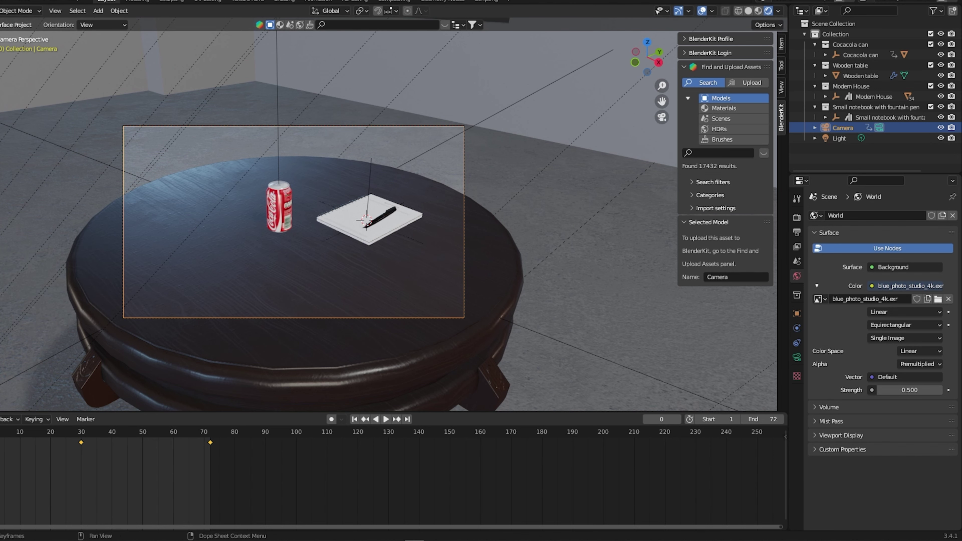
Play the camera animation with the rendered lighting, stop it and set the current frame to 1.
key(space)
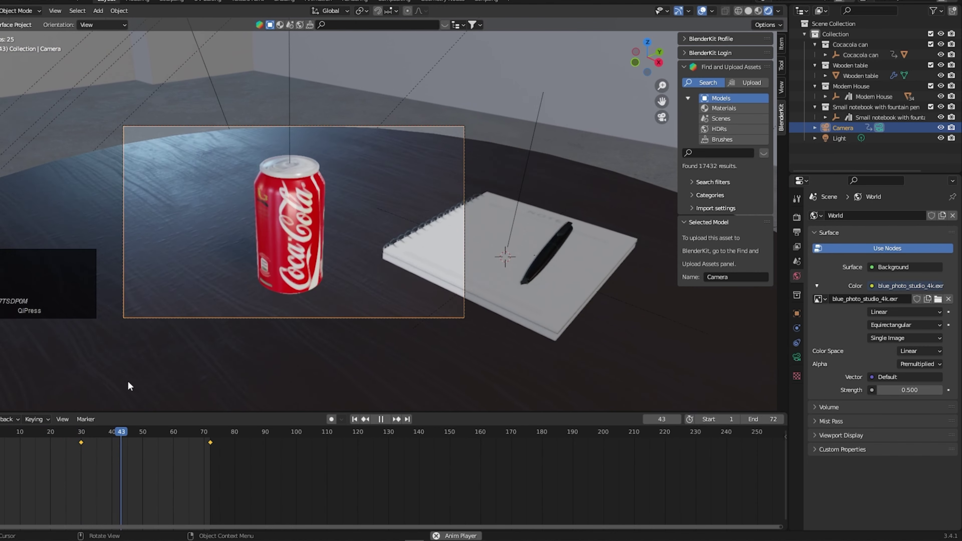
key(space)
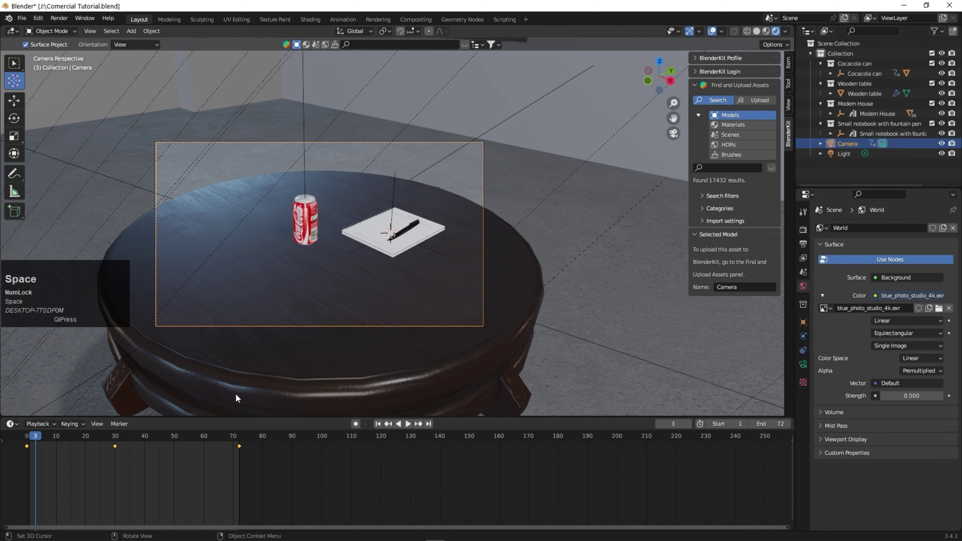
drag(39, 437, 29, 438)
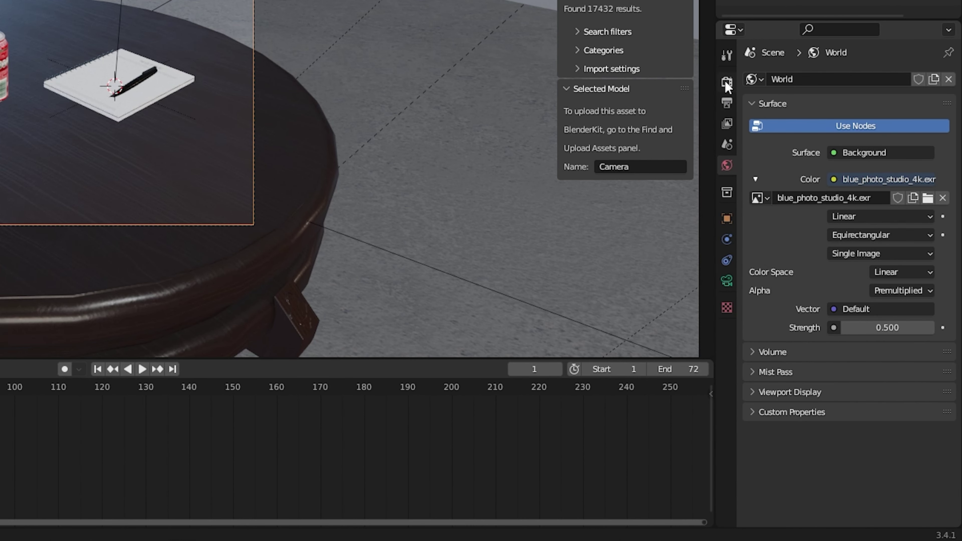
Check the scene's render engine and sampling settings and the output resolution.
click(727, 84)
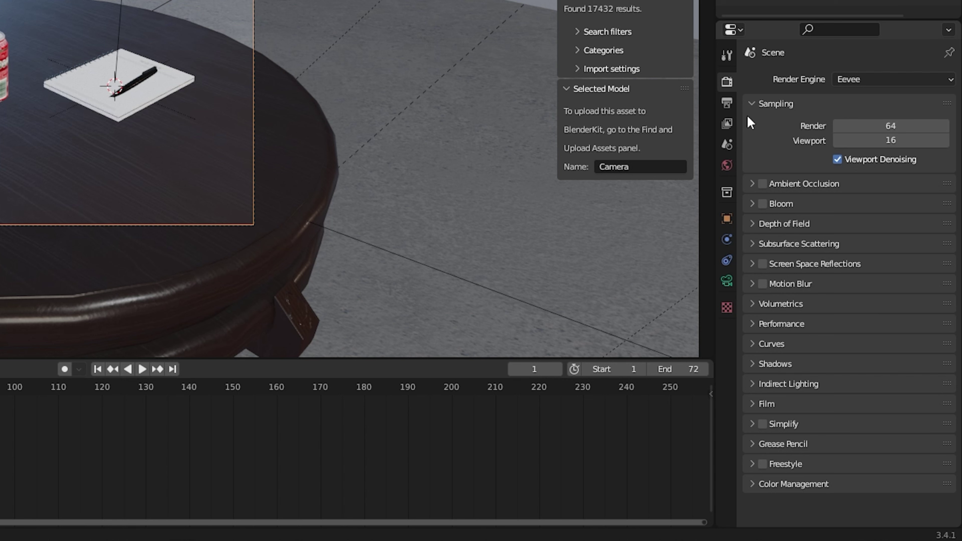
click(728, 108)
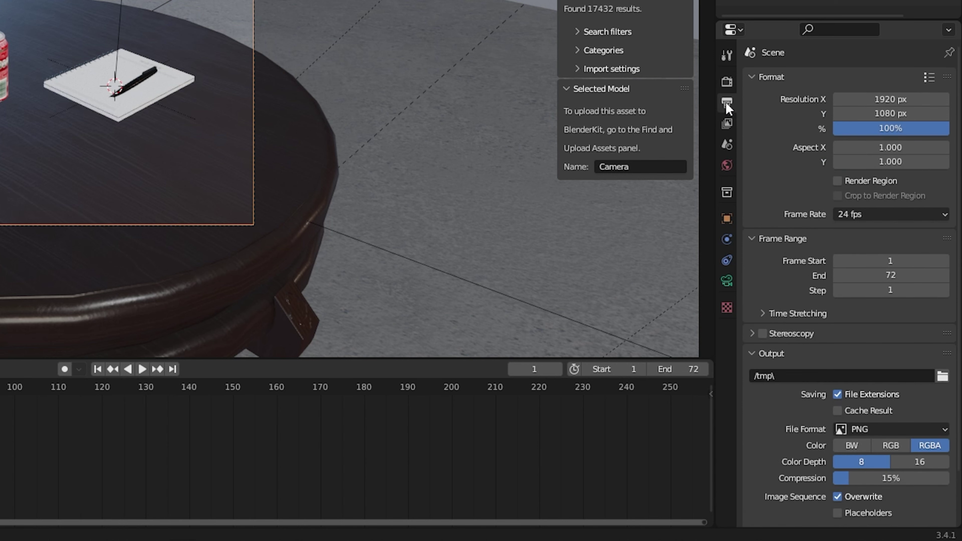
click(884, 100)
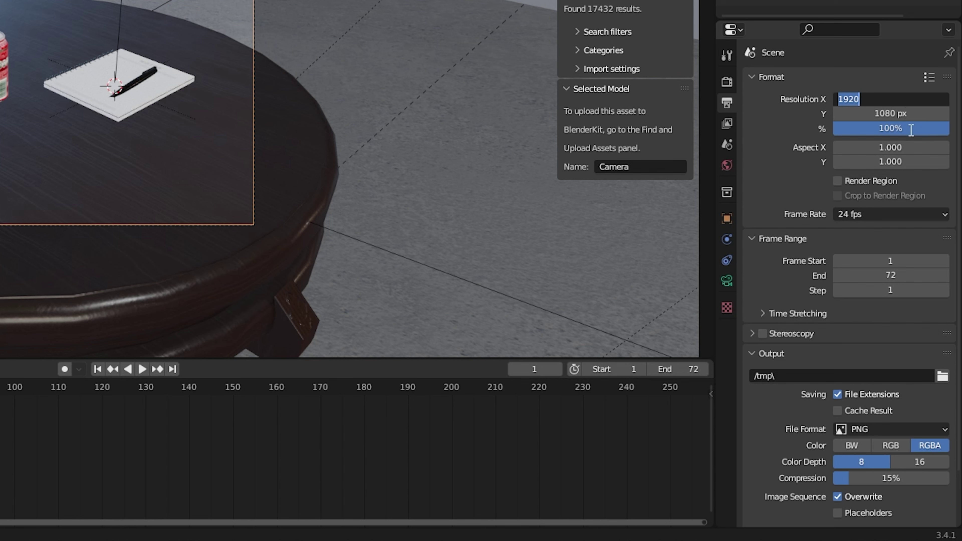
click(888, 114)
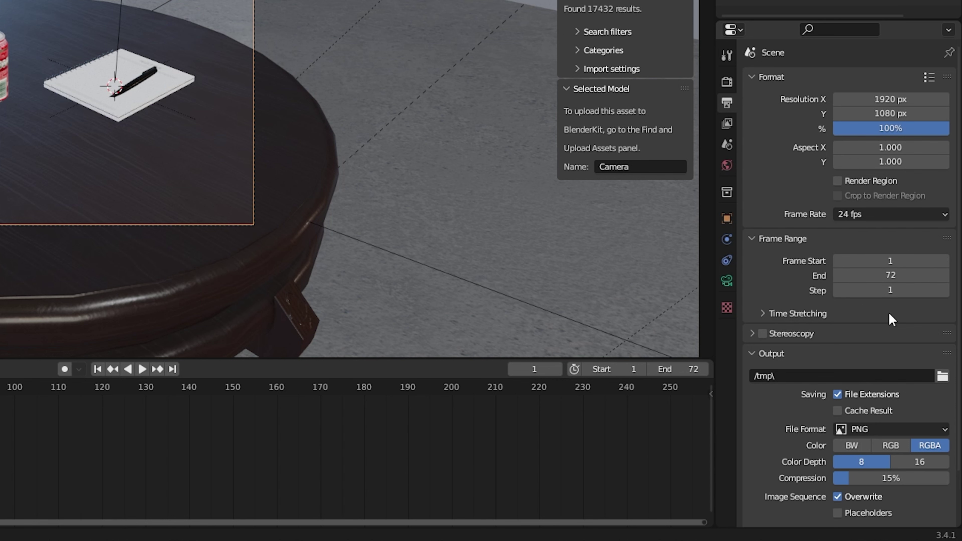
Open the File Format choices for the render output.
scroll(875, 326, down, 2)
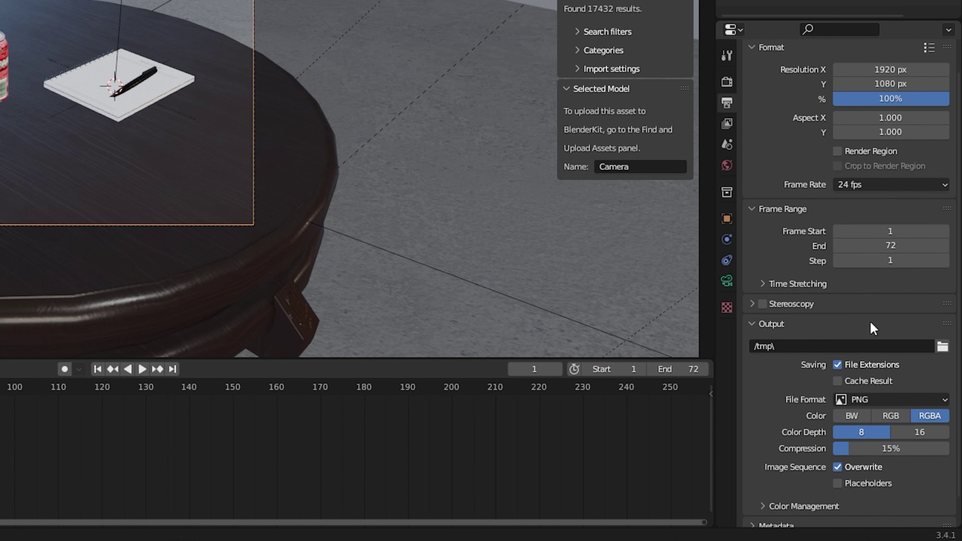
scroll(872, 327, down, 2)
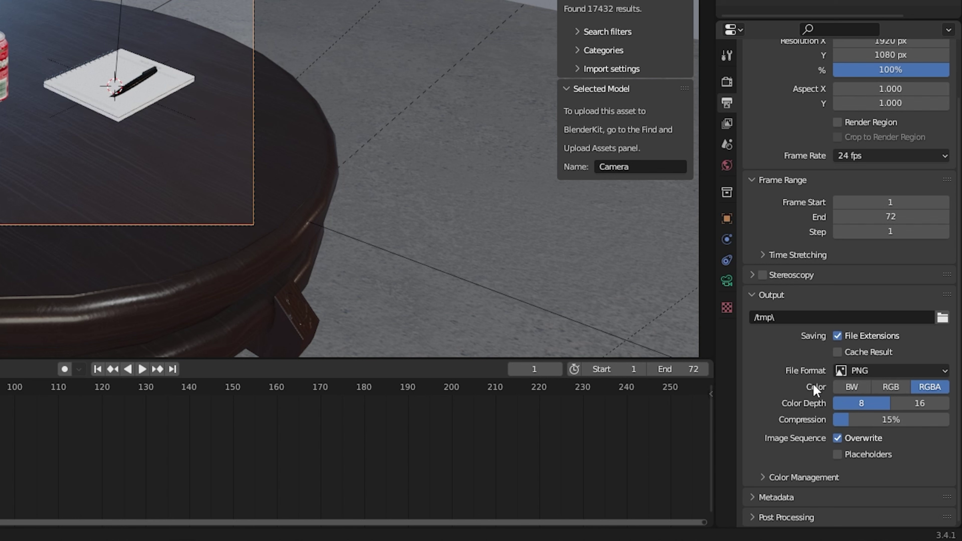
click(868, 371)
click(858, 371)
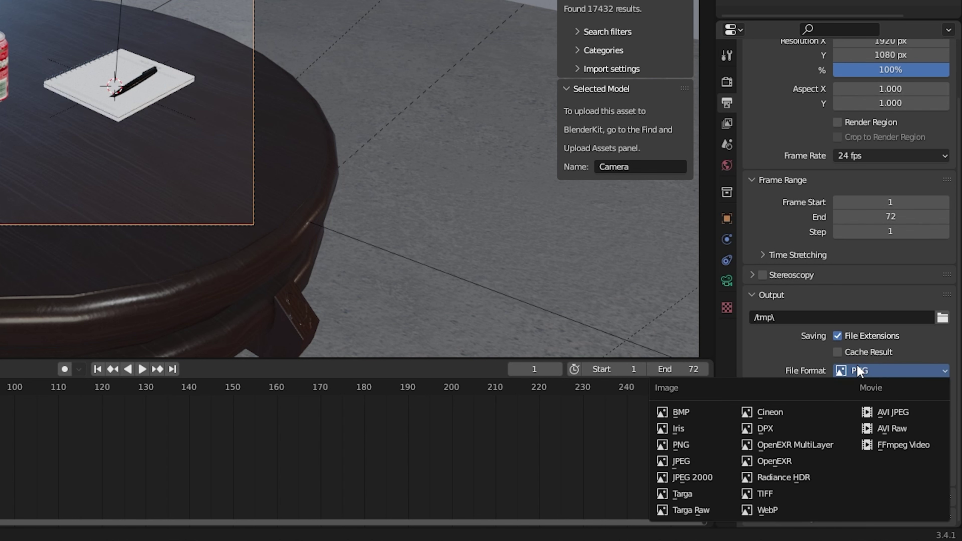